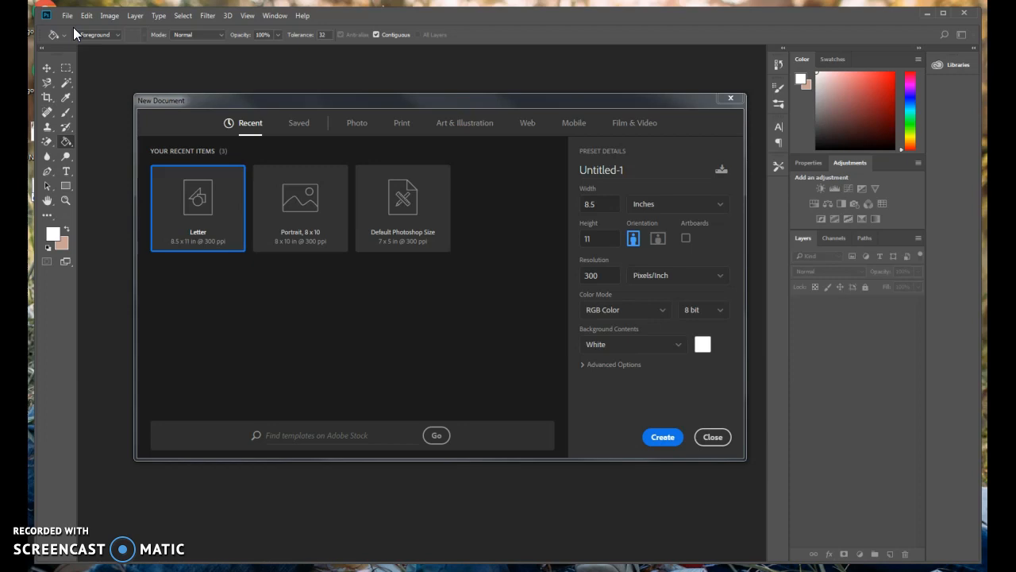
# Step: Create a new portrait document from the Letter print preset, 8.5 x 11 inches at 300 ppi
pyautogui.click(356, 124)
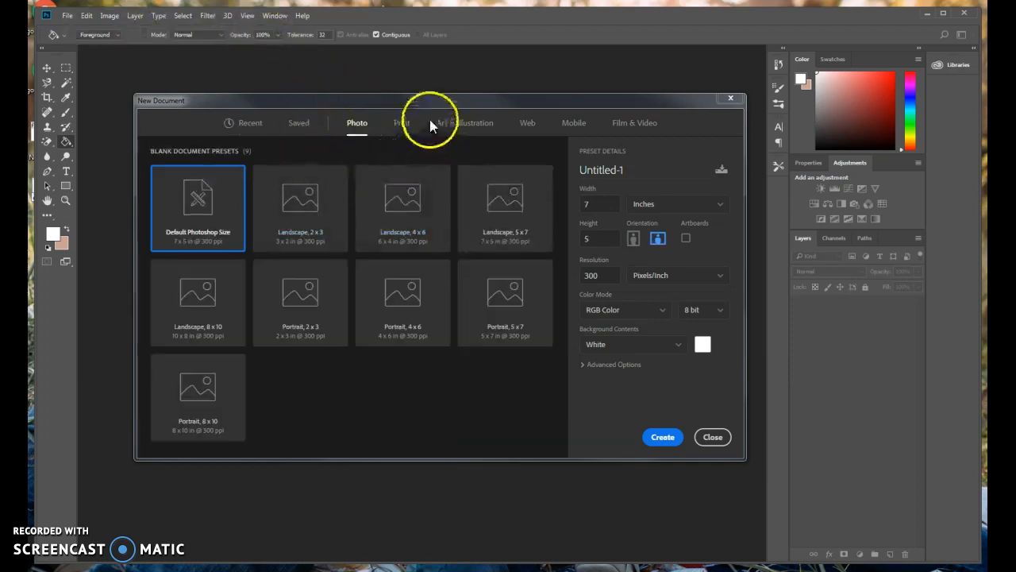
pyautogui.click(405, 124)
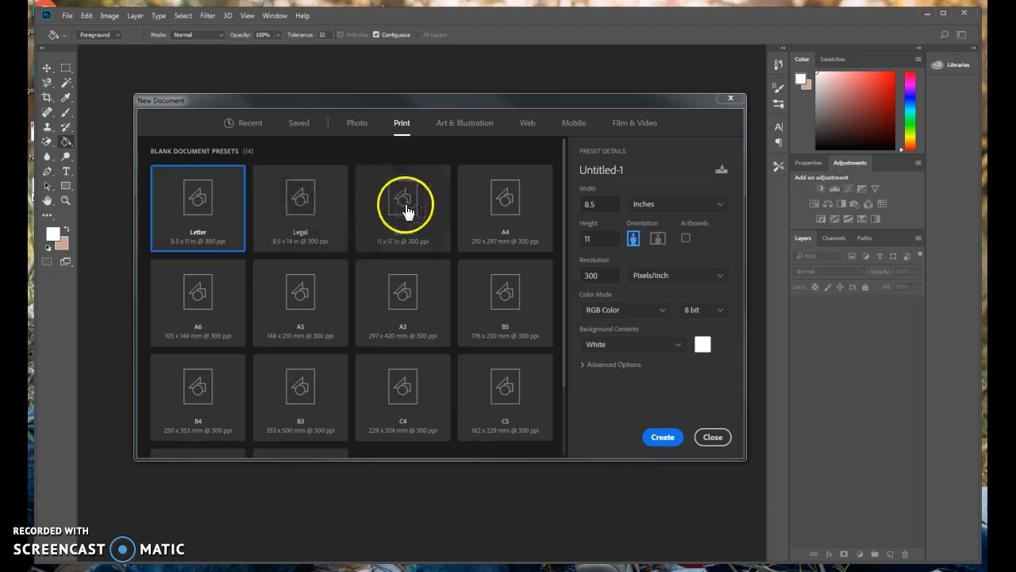
pyautogui.click(466, 121)
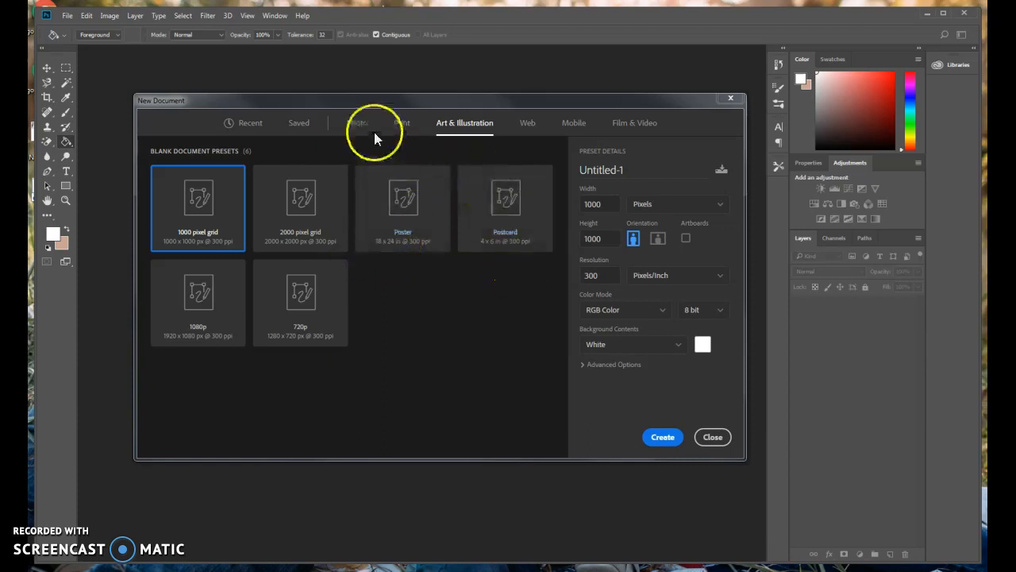
pyautogui.click(401, 127)
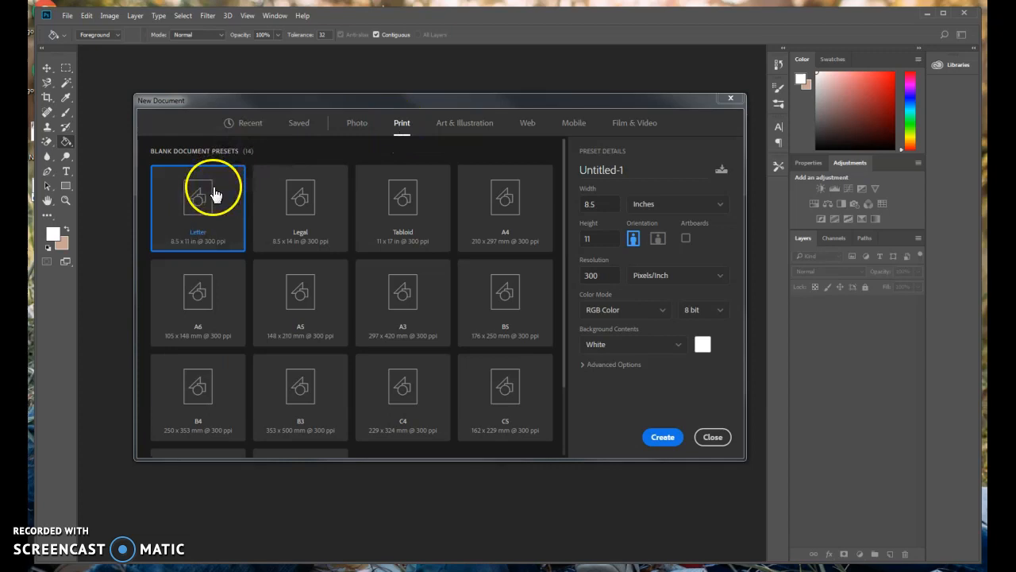
pyautogui.click(673, 442)
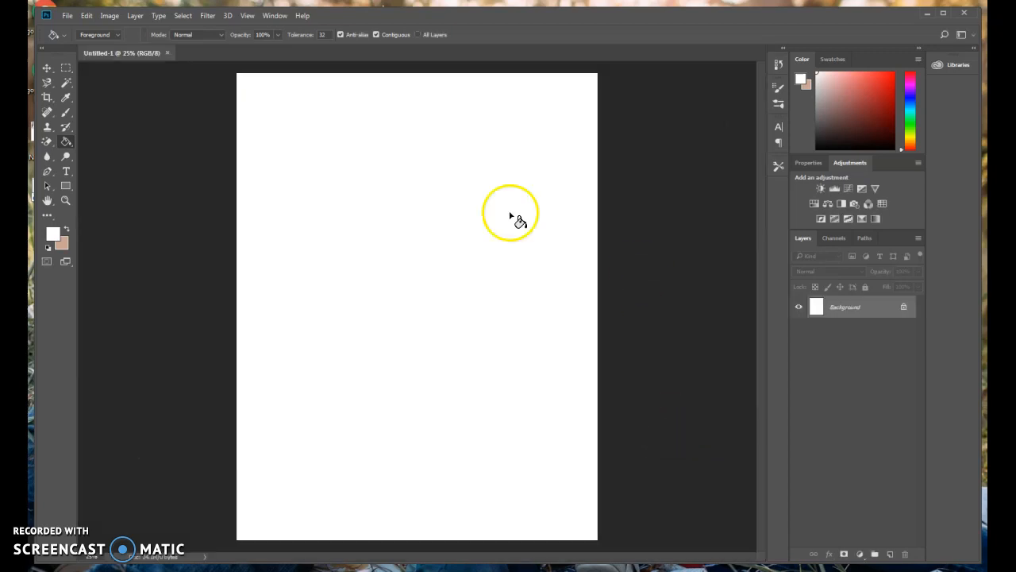
# Step: Add a wide paragraph text box on the upper half of the page with the word "cameras" at 72 pt
pyautogui.click(68, 174)
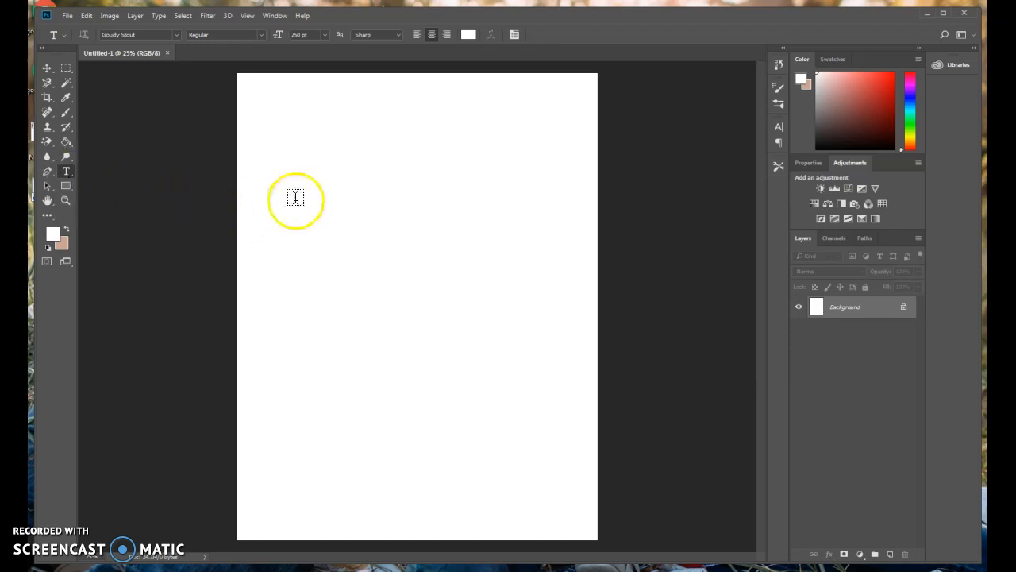
pyautogui.moveTo(280, 171); pyautogui.dragTo(555, 328)
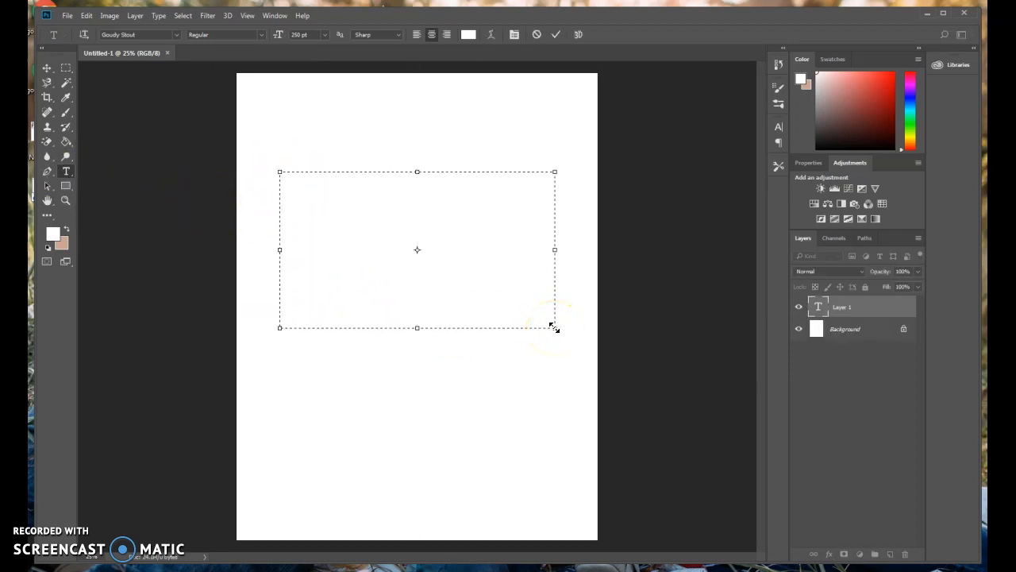
pyautogui.click(324, 35)
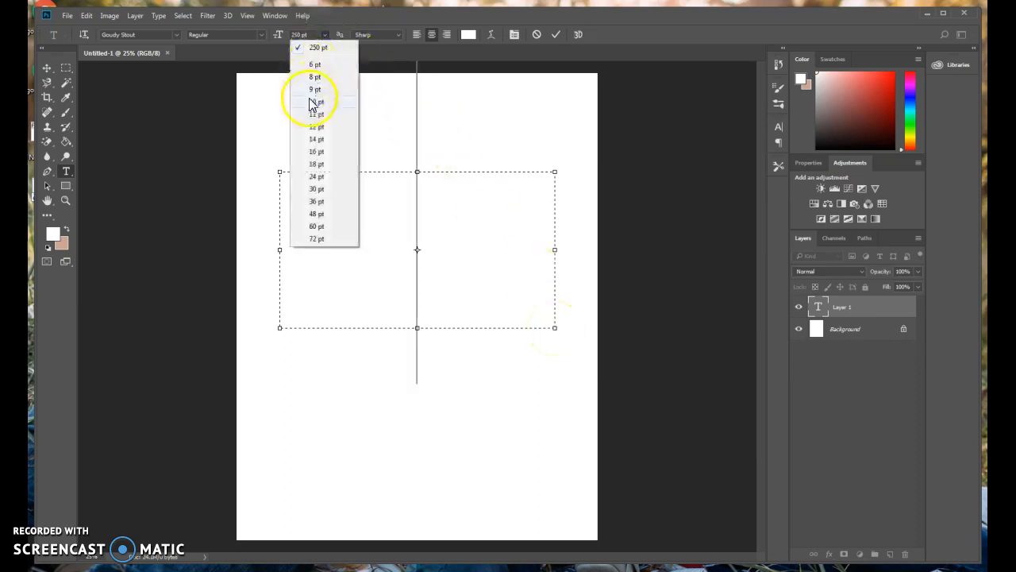
pyautogui.click(319, 238)
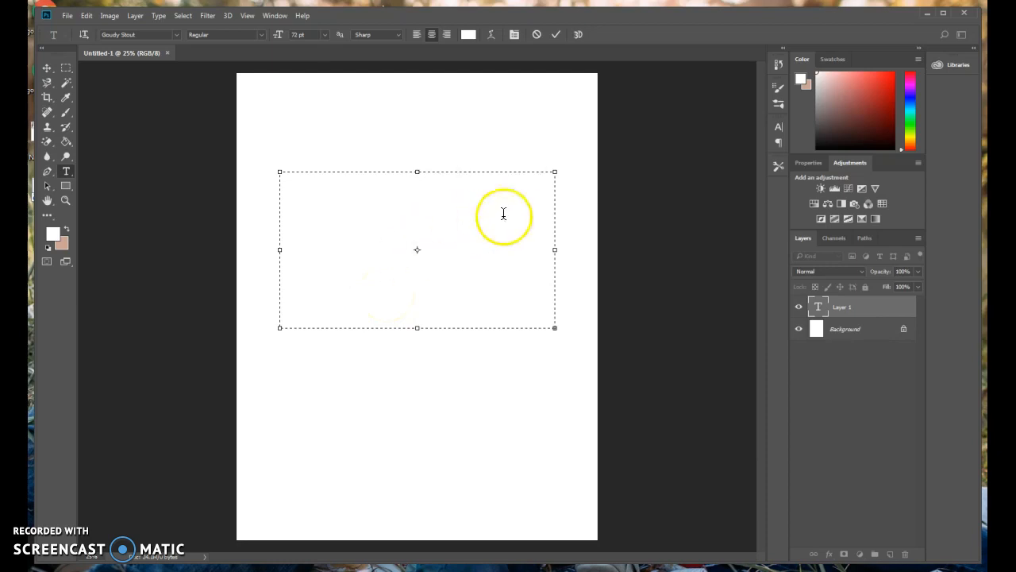
# Step: Select the white text and recolor it dark green, #07532c
pyautogui.moveTo(553, 212); pyautogui.dragTo(197, 199)
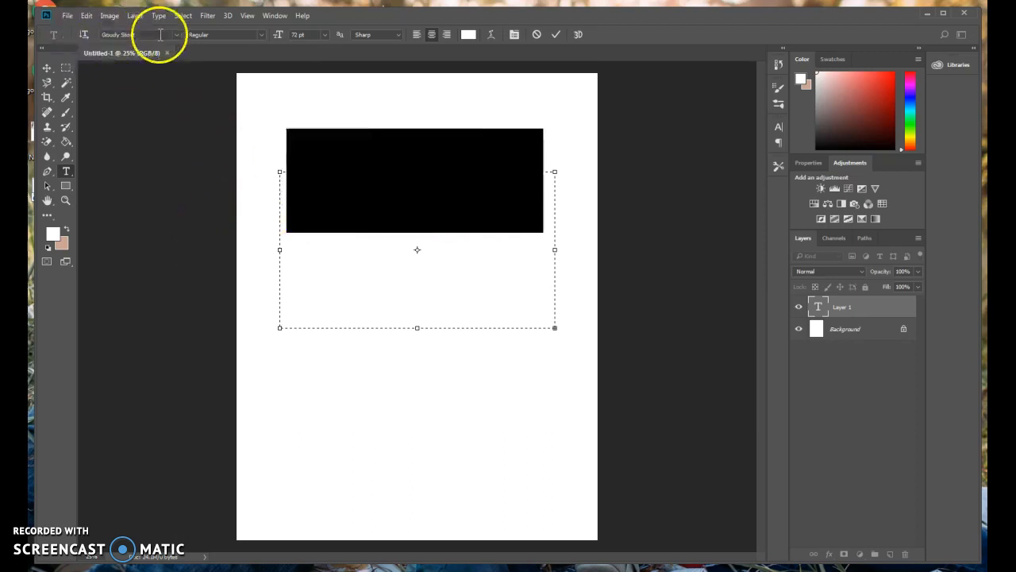
pyautogui.click(470, 34)
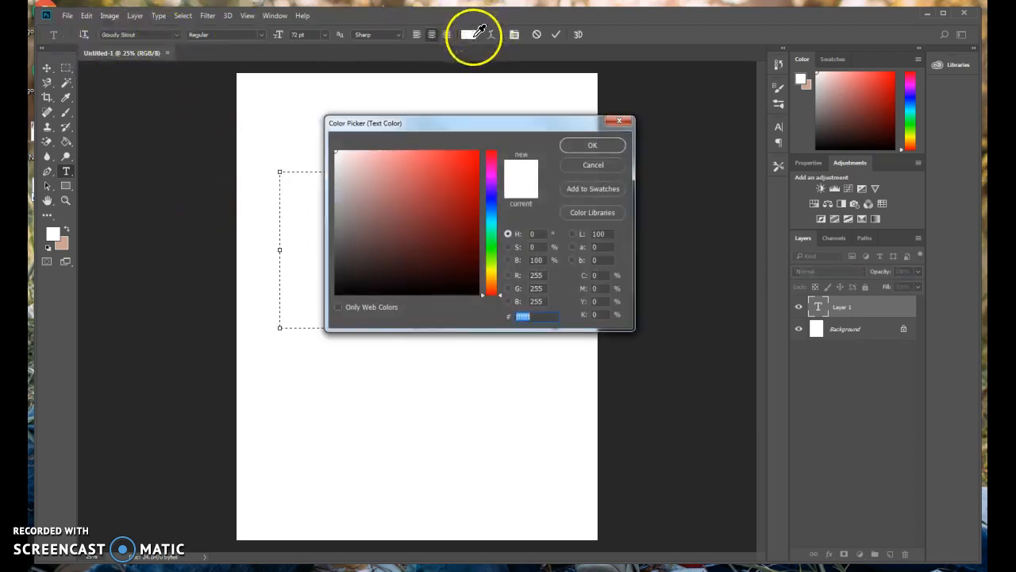
pyautogui.click(470, 157)
pyautogui.click(492, 208)
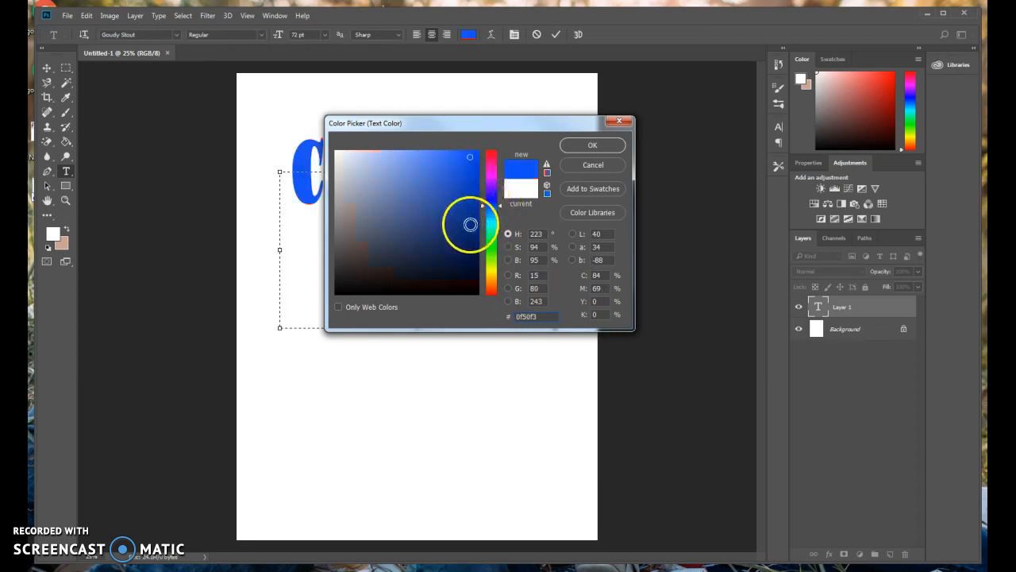
pyautogui.click(486, 234)
pyautogui.click(465, 246)
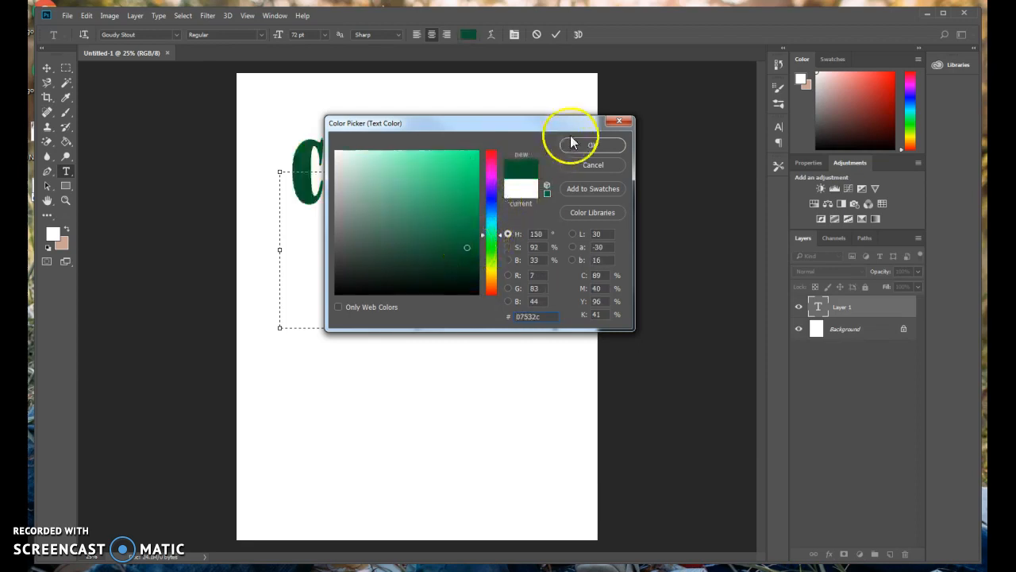
pyautogui.click(573, 144)
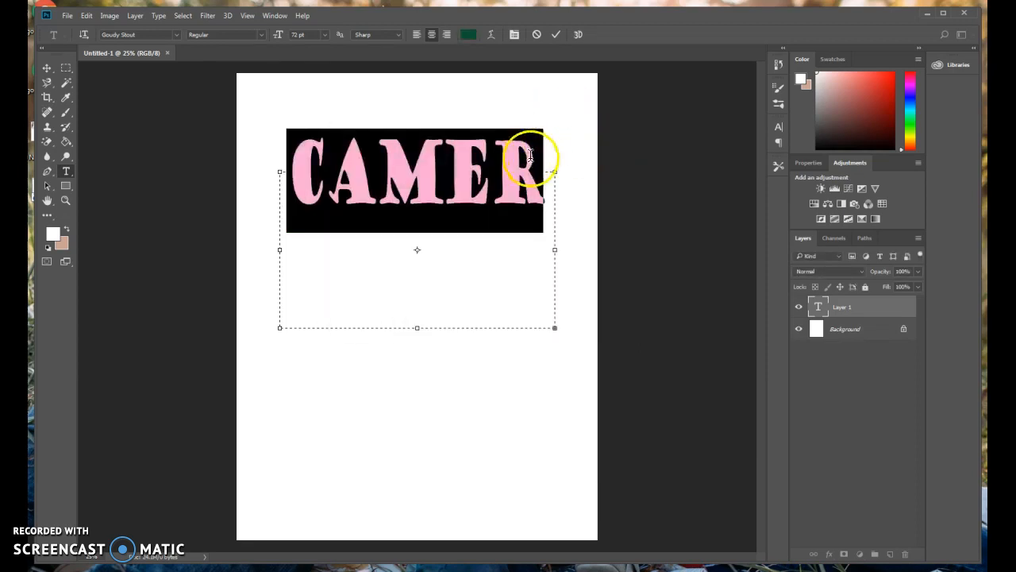
# Step: Widen the text box to both page edges so the whole green word fits on one line, and finish the text edit
pyautogui.moveTo(278, 250); pyautogui.dragTo(237, 249)
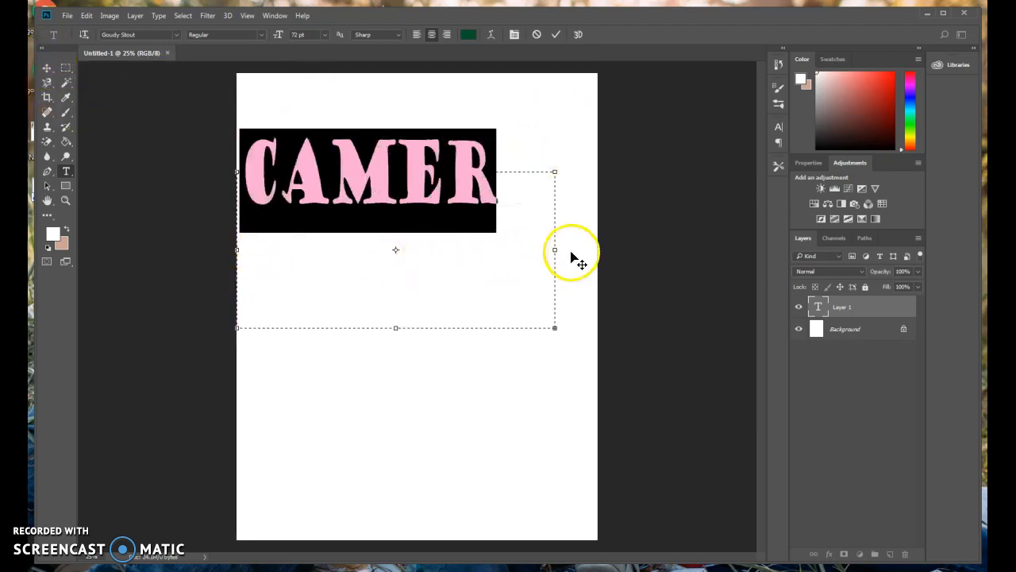
pyautogui.moveTo(561, 249); pyautogui.dragTo(599, 250)
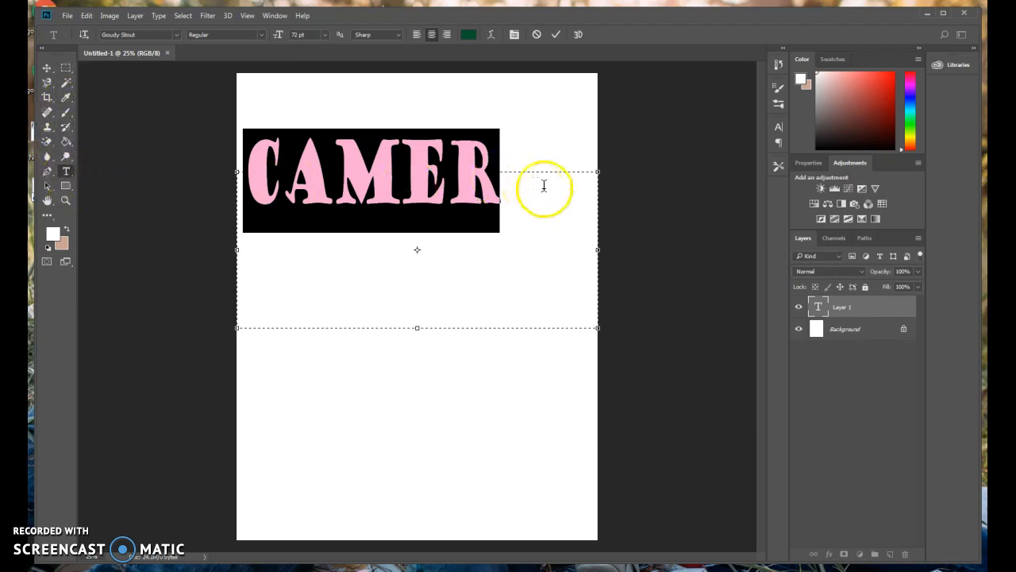
pyautogui.moveTo(572, 186); pyautogui.dragTo(228, 164)
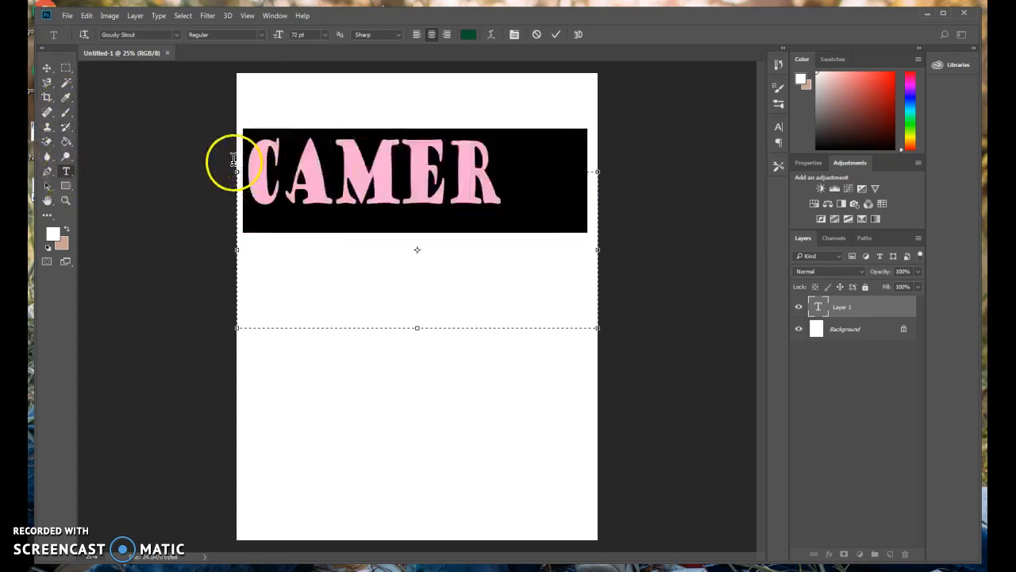
pyautogui.click(469, 34)
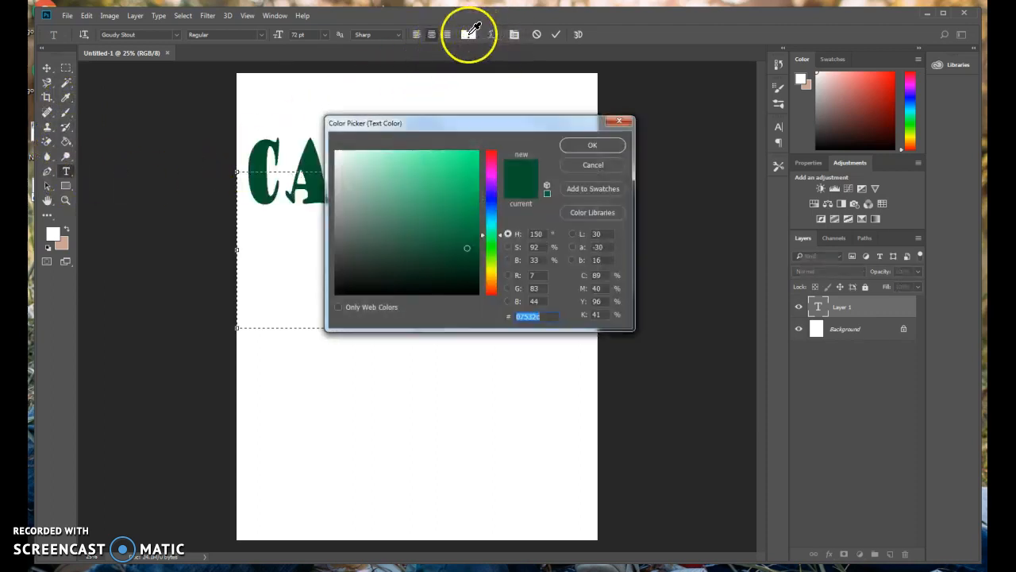
pyautogui.click(579, 148)
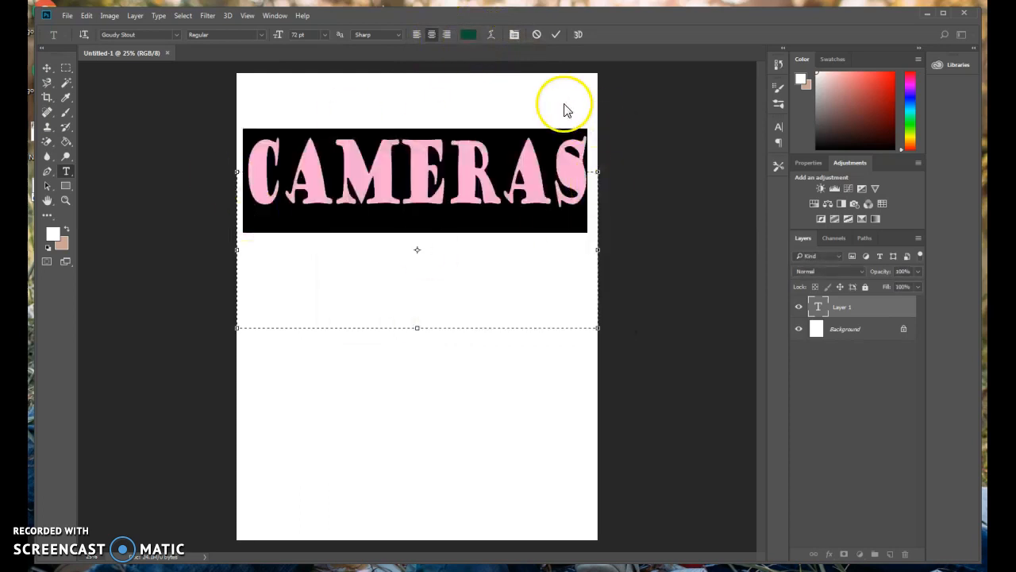
pyautogui.click(98, 85)
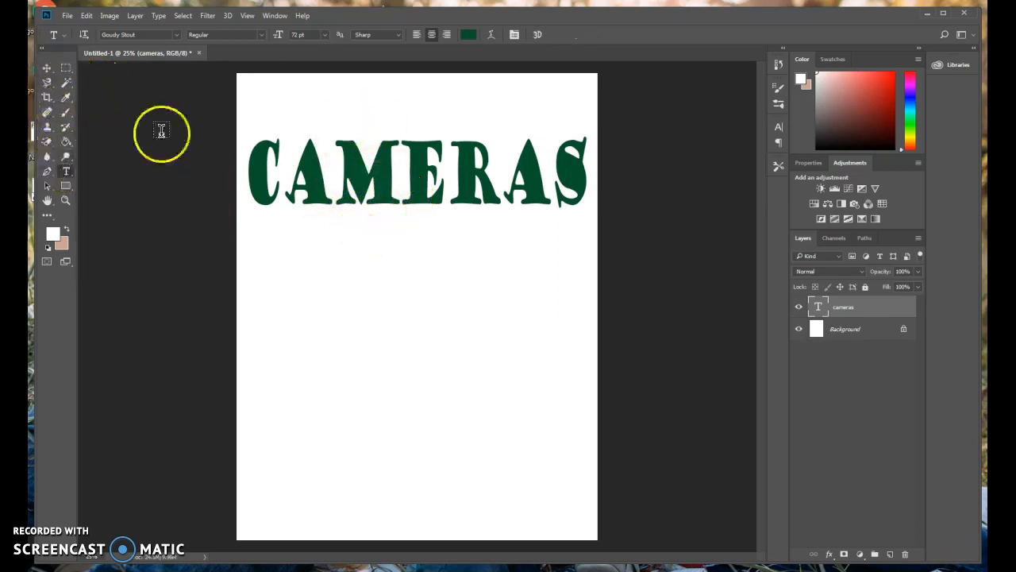
# Step: Select the whole word, preview different fonts on it and set its font to Century
pyautogui.moveTo(248, 163); pyautogui.dragTo(680, 193)
pyautogui.click(177, 36)
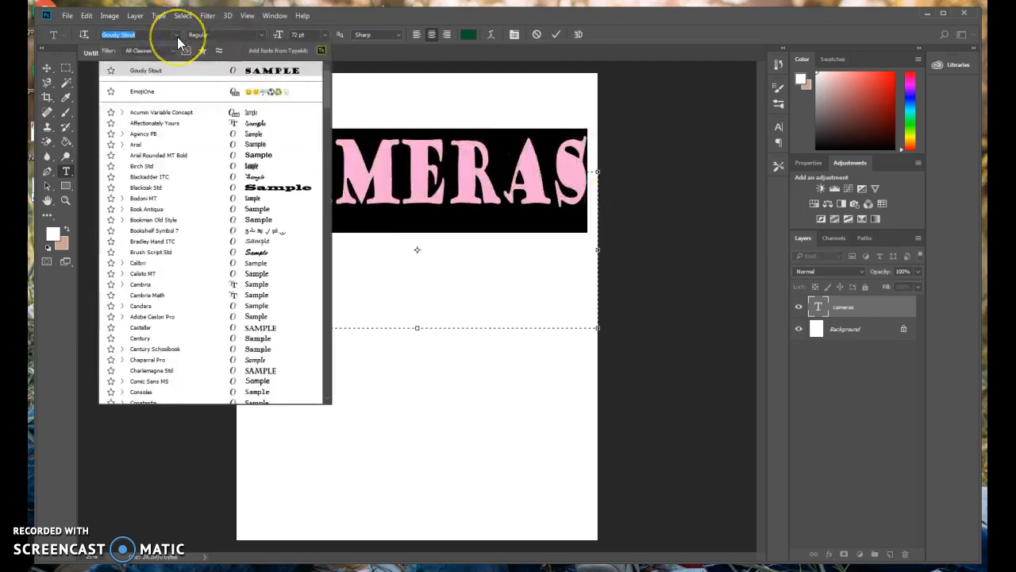
pyautogui.press('Down')
pyautogui.press('Down')
pyautogui.press('Down')
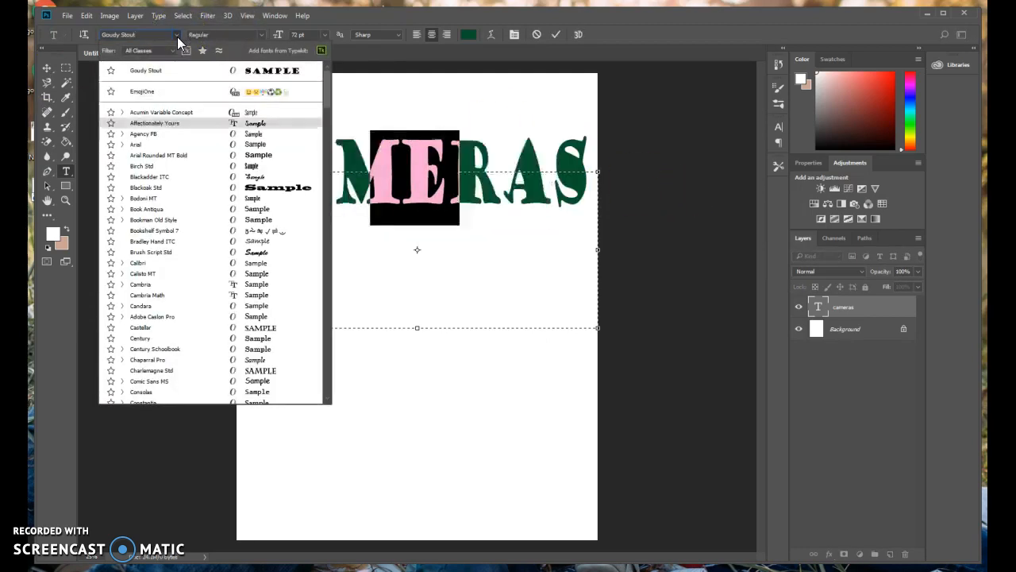
pyautogui.press('Down')
pyautogui.press('Down')
pyautogui.press('Down')
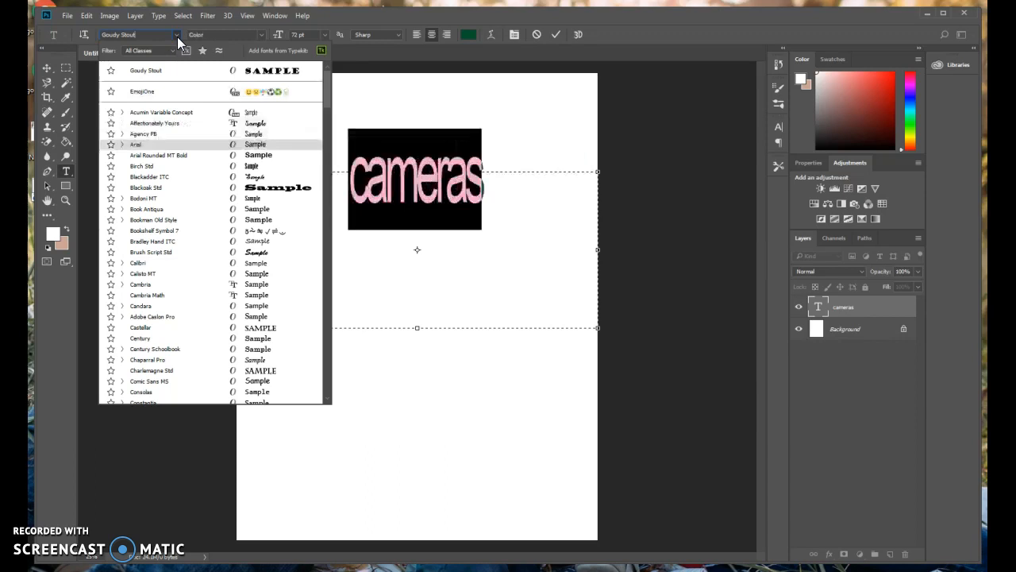
pyautogui.press('Down')
pyautogui.press('Down')
pyautogui.press('Down')
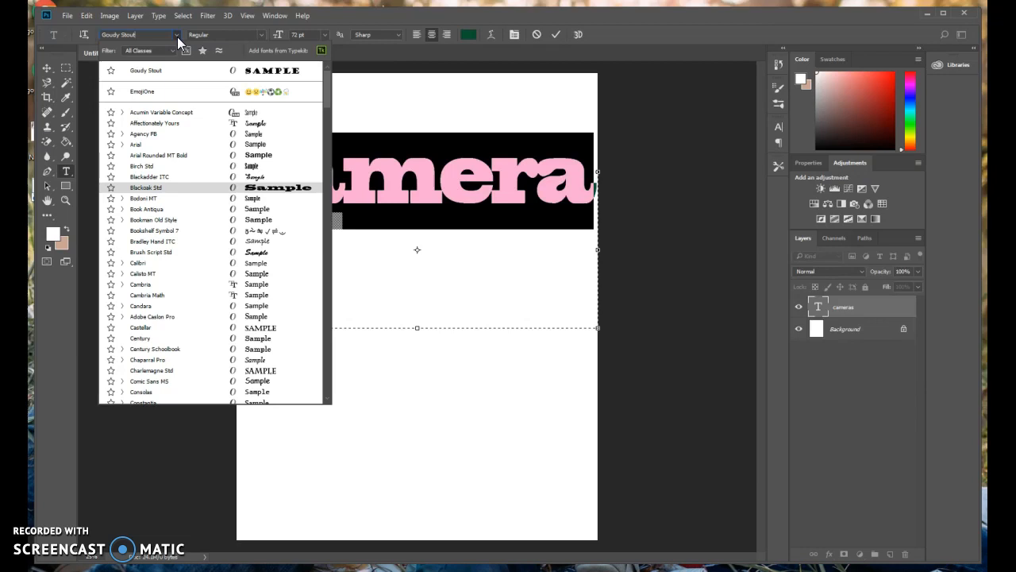
pyautogui.press('Down')
pyautogui.press('Down')
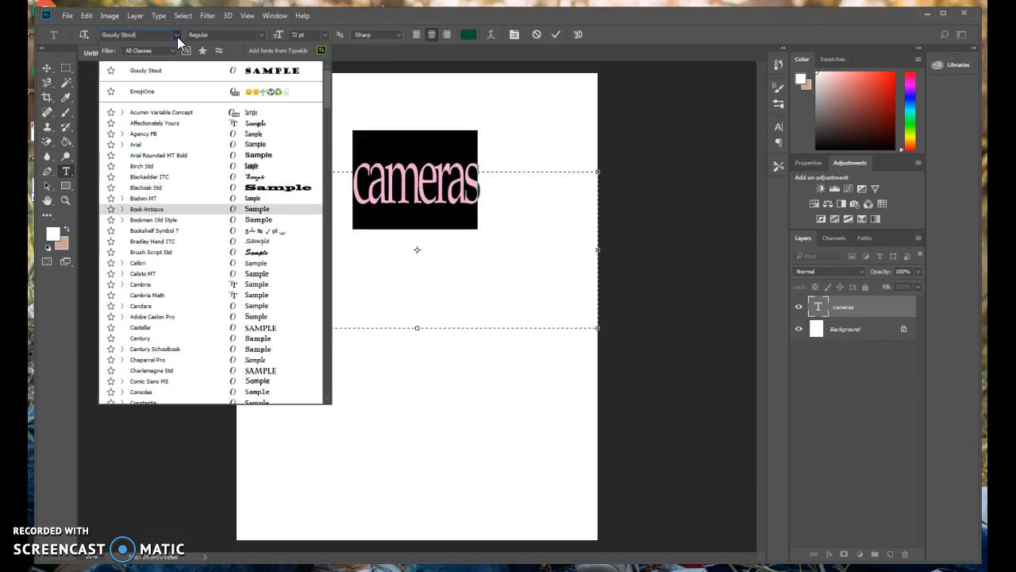
pyautogui.press('Down')
pyautogui.press('Down')
pyautogui.press('Down')
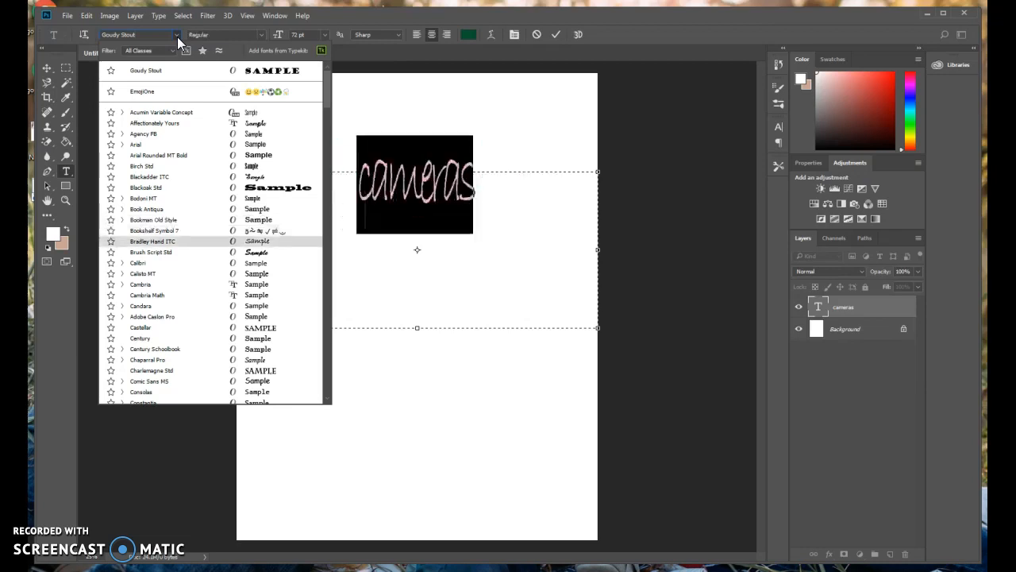
pyautogui.click(244, 347)
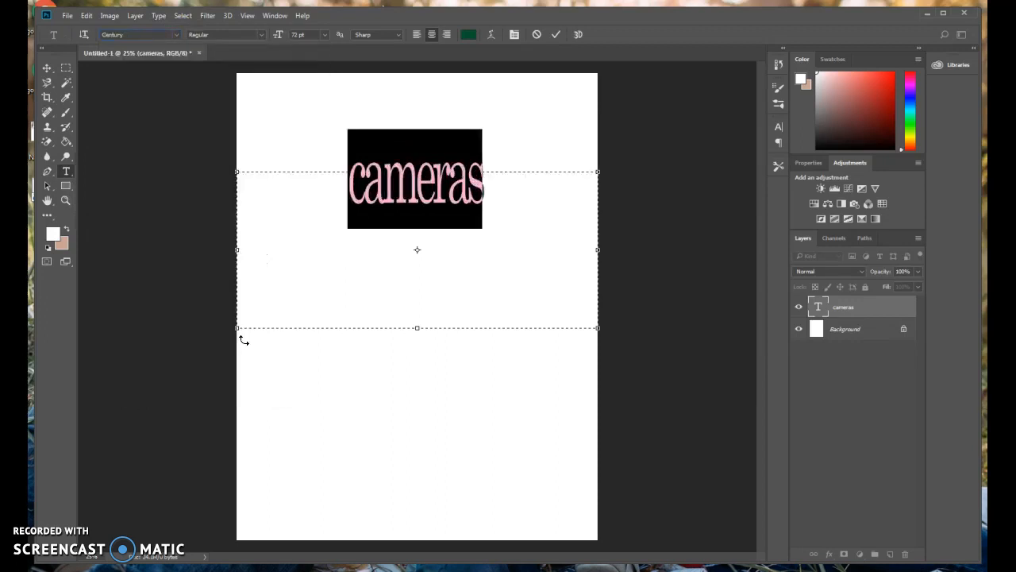
# Step: Set the vertical scale of the selected text to 100%
pyautogui.click(514, 36)
pyautogui.click(666, 183)
pyautogui.write('1')
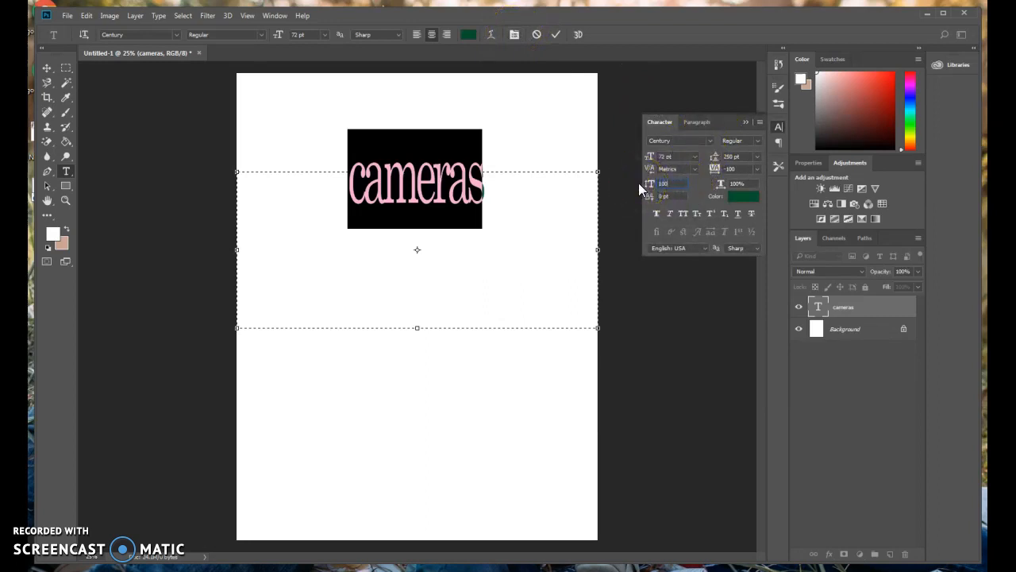
pyautogui.write('00')
pyautogui.press('Return')
# Step: Set the text's leading to 72 pt and its tracking to 0, and finish the text edit
pyautogui.click(758, 158)
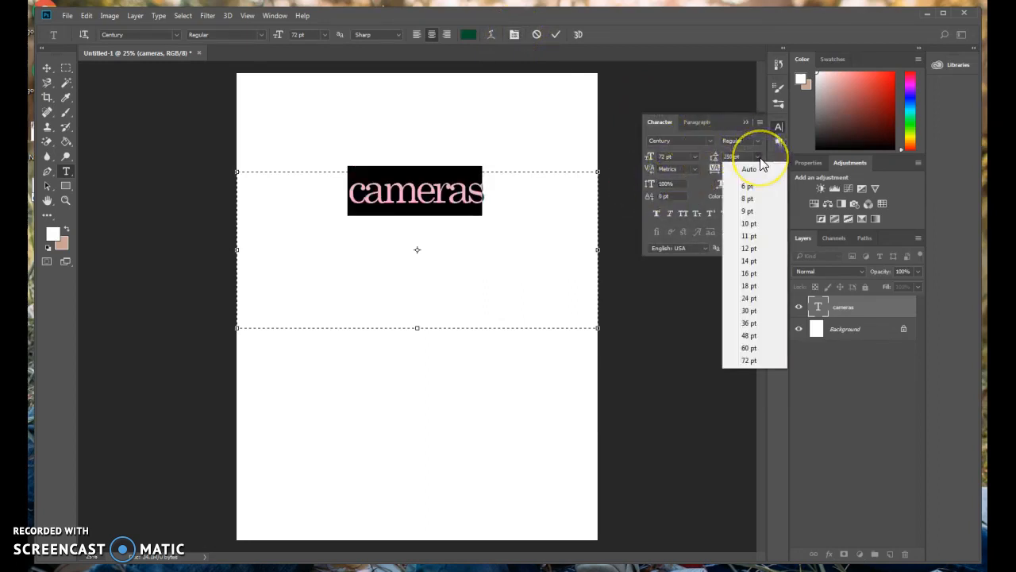
pyautogui.click(754, 324)
pyautogui.click(747, 362)
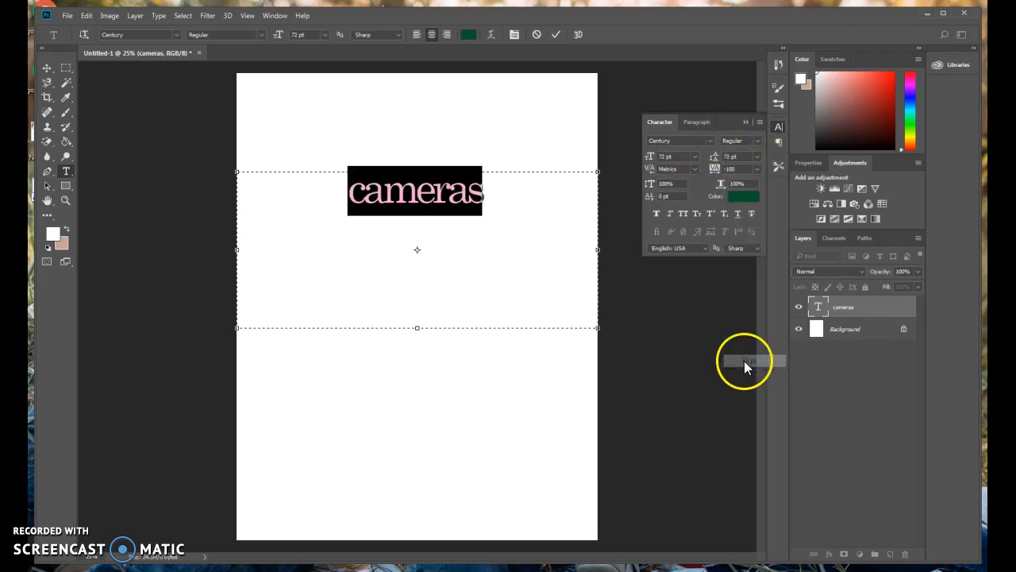
pyautogui.click(756, 168)
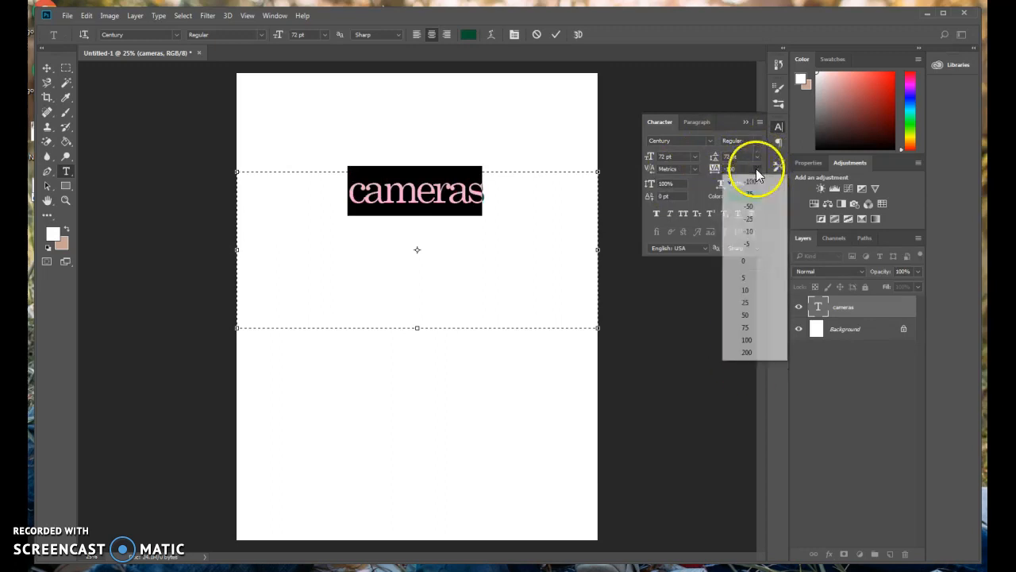
pyautogui.click(755, 265)
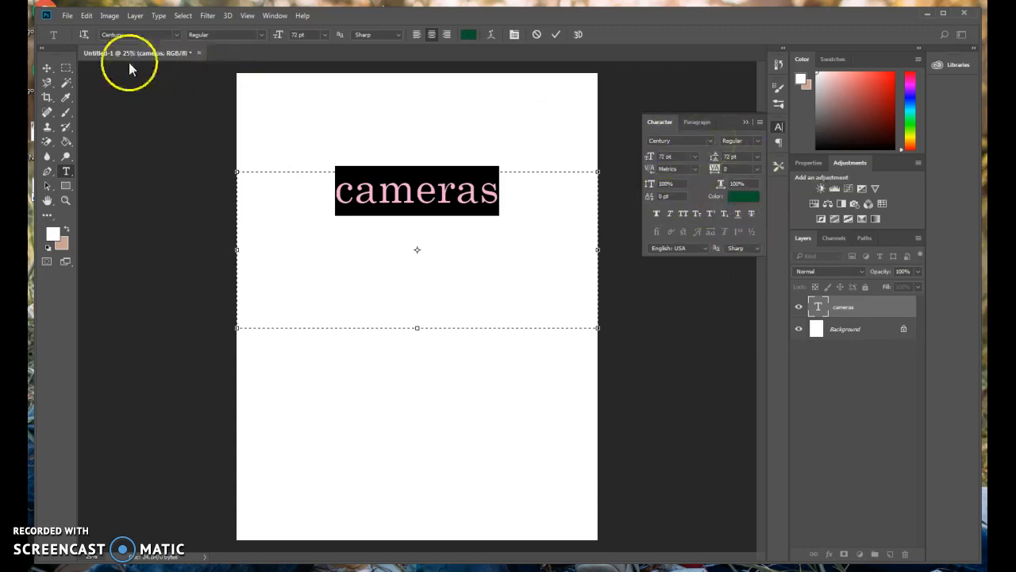
pyautogui.press('Right')
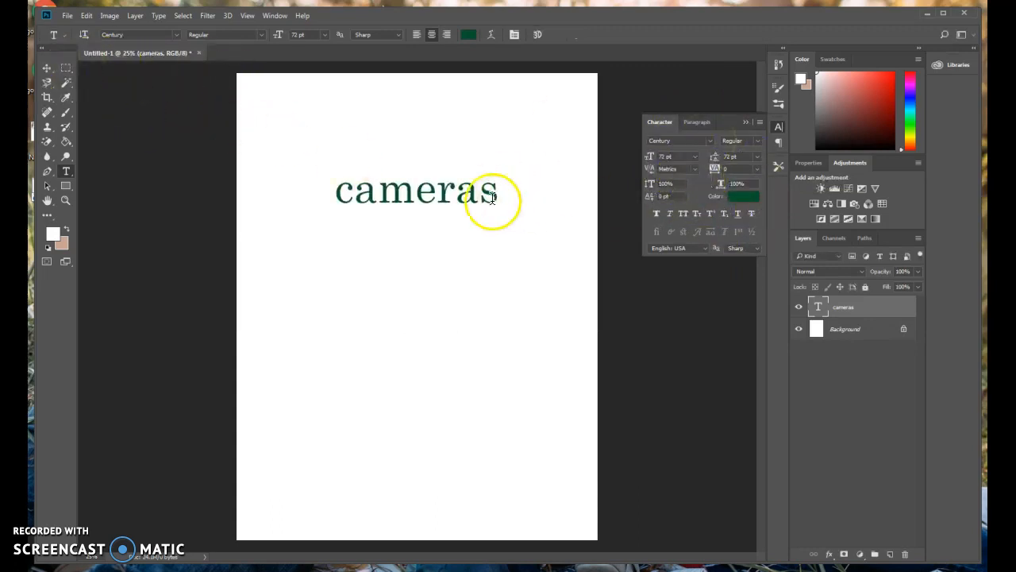
# Step: Select the whole word "cameras", preview different fonts on it and set its font to Eras Bold ITC
pyautogui.click(715, 138)
pyautogui.click(711, 139)
pyautogui.moveTo(499, 190); pyautogui.dragTo(286, 164)
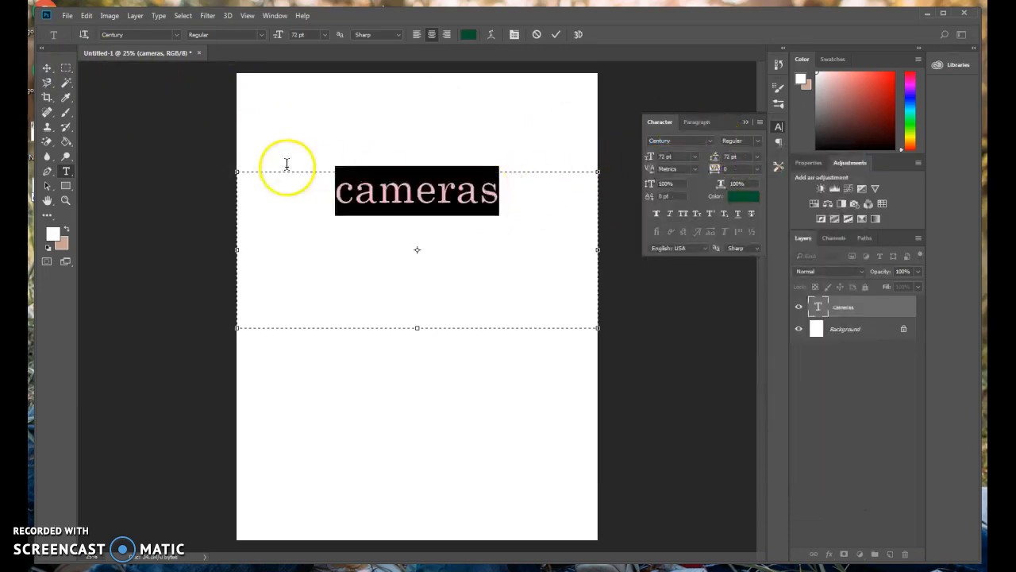
pyautogui.click(711, 140)
pyautogui.press('Down')
pyautogui.press('Down')
pyautogui.press('Down')
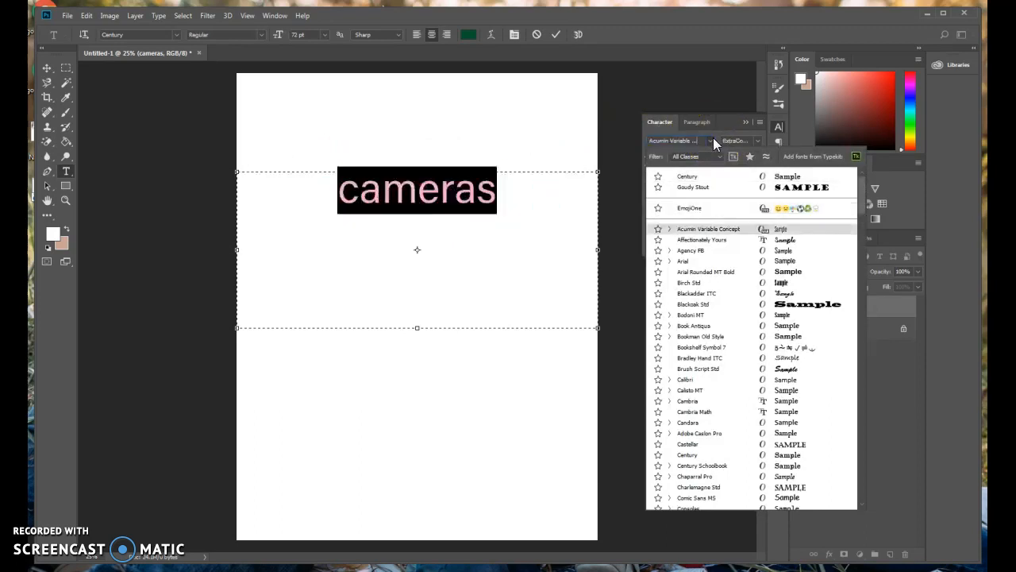
pyautogui.press('Down')
pyautogui.press('Down')
pyautogui.press('Down')
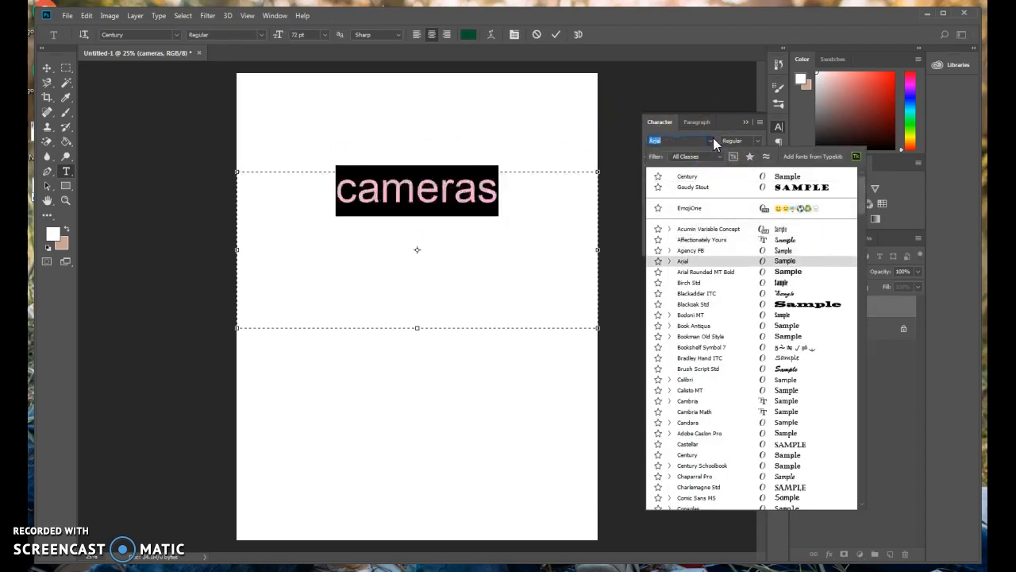
pyautogui.press('Down')
pyautogui.press('Down')
pyautogui.press('Down')
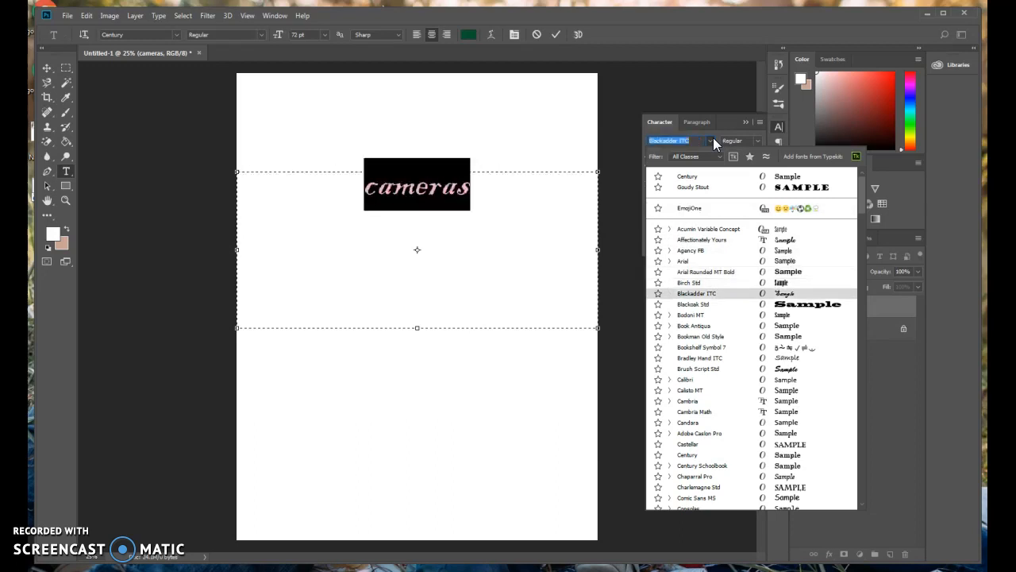
pyautogui.press('Down')
pyautogui.press('Down')
pyautogui.press('Down')
pyautogui.press('Down')
pyautogui.press('Down')
pyautogui.press('Down')
pyautogui.press('Down')
pyautogui.press('Down')
pyautogui.press('Down')
pyautogui.press('Down')
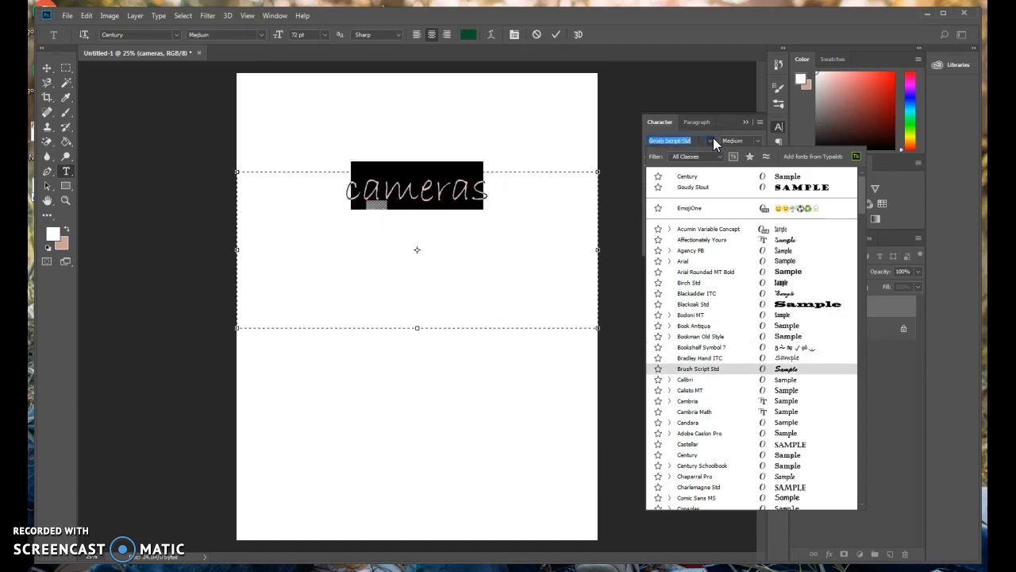
pyautogui.press('Down')
pyautogui.press('Down')
pyautogui.press('Down')
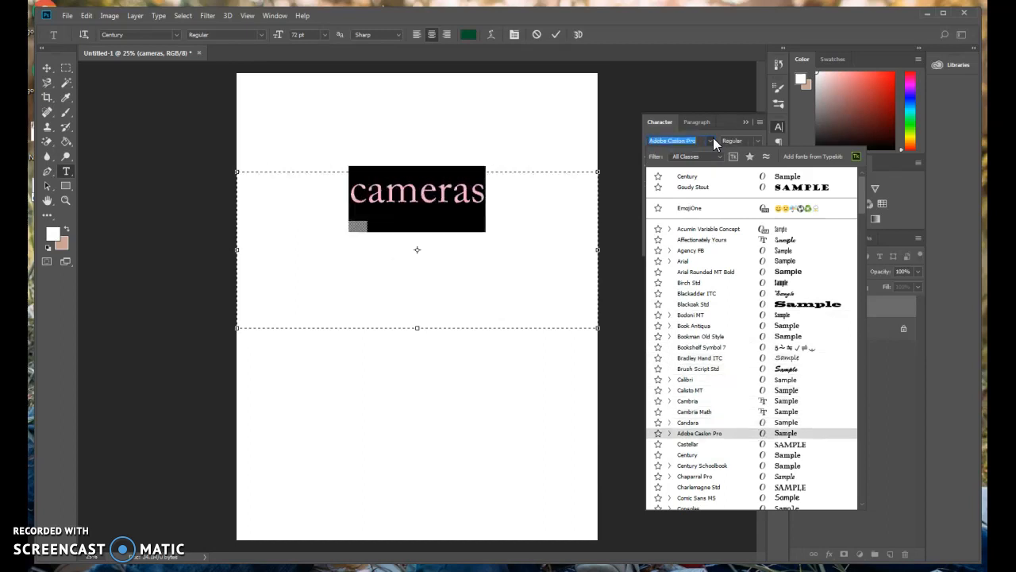
pyautogui.press('Down')
pyautogui.press('Down')
pyautogui.press('Down')
pyautogui.press('Down')
pyautogui.press('Down')
pyautogui.scroll(-4, 762, 397)
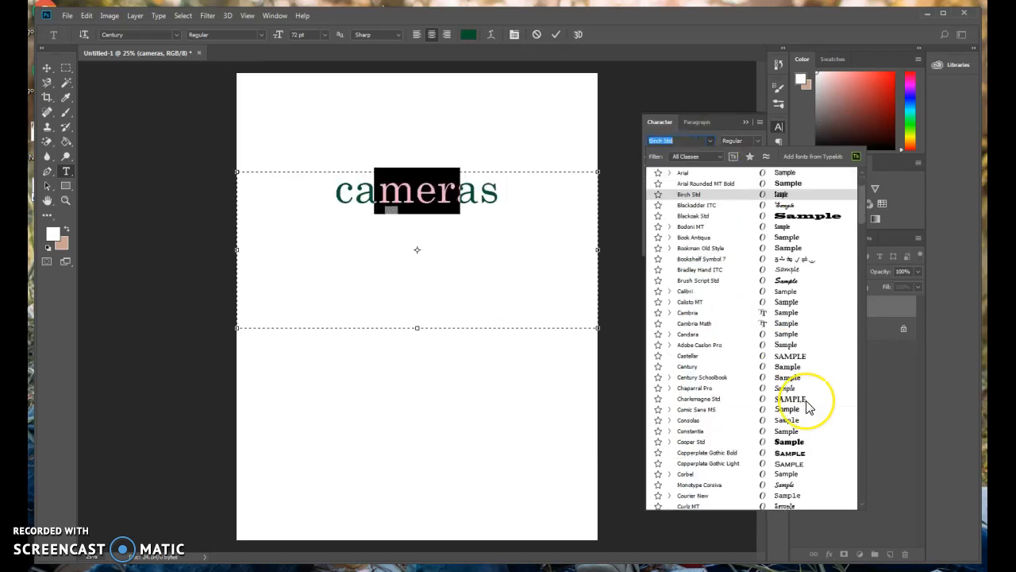
pyautogui.scroll(-5, 807, 405)
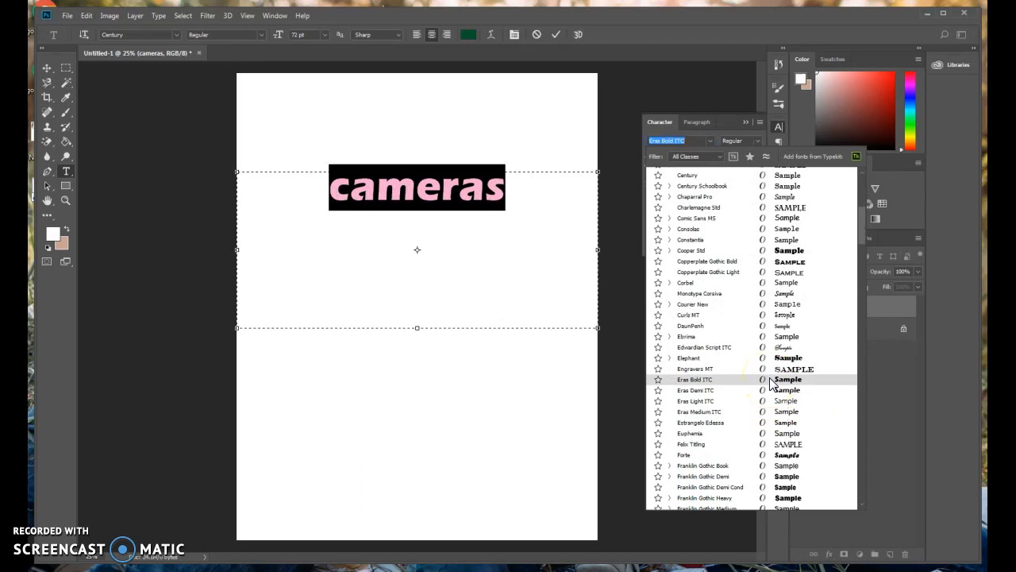
pyautogui.click(769, 379)
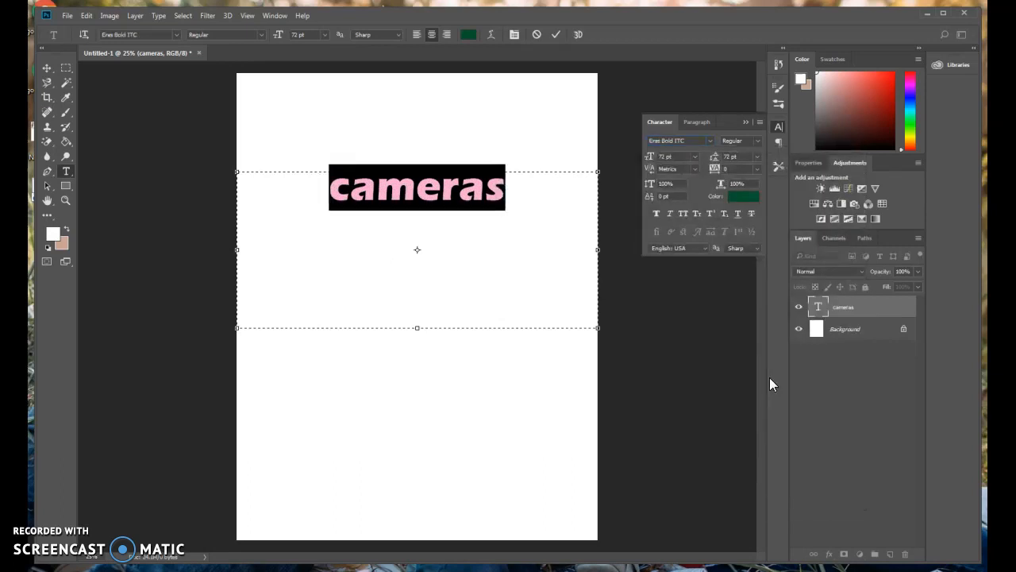
# Step: Try faux italic, faux bold and small caps on the selected word, switching each one off again
pyautogui.click(669, 214)
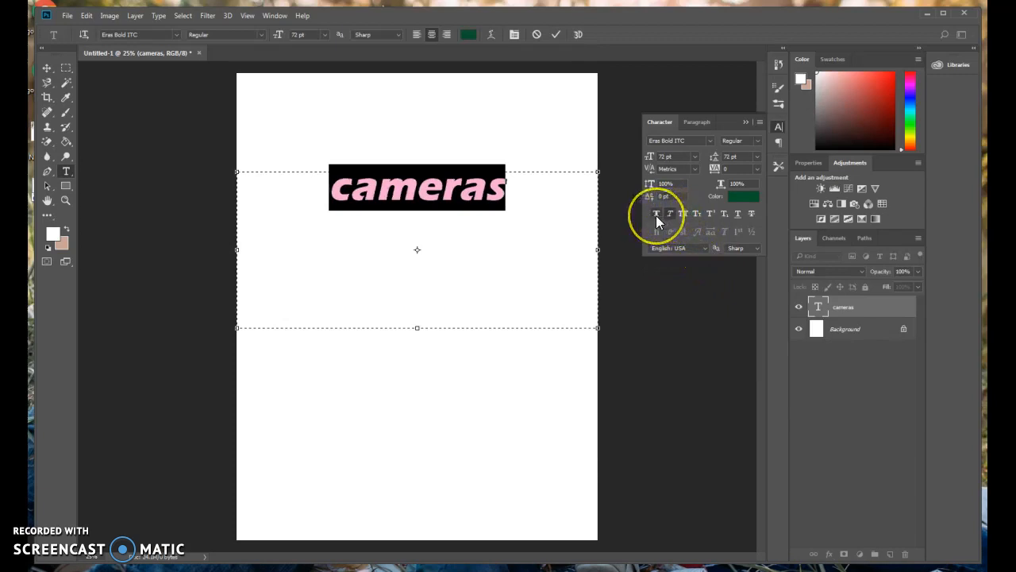
pyautogui.click(656, 214)
pyautogui.click(670, 214)
pyautogui.click(656, 214)
pyautogui.click(696, 214)
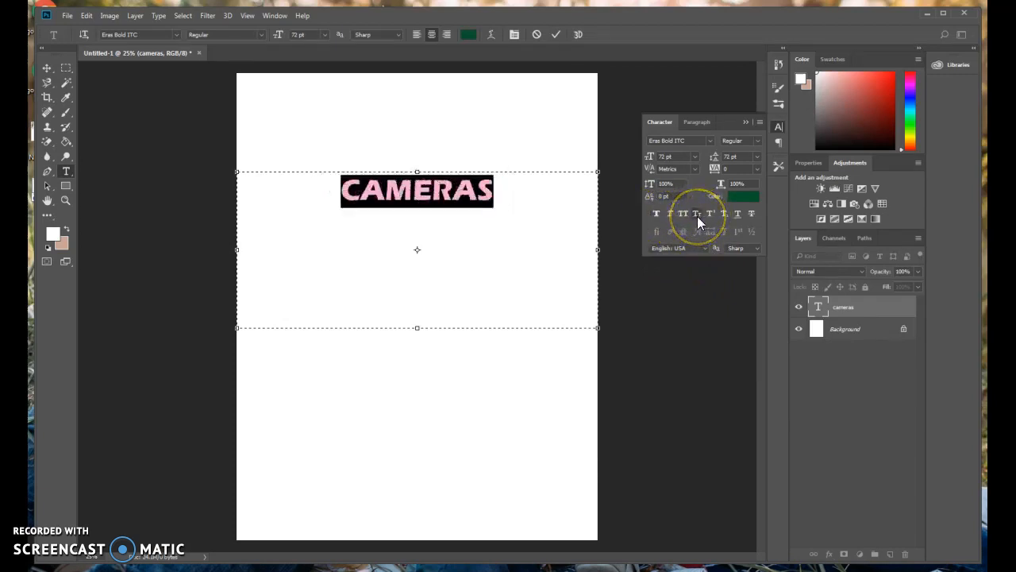
pyautogui.click(697, 216)
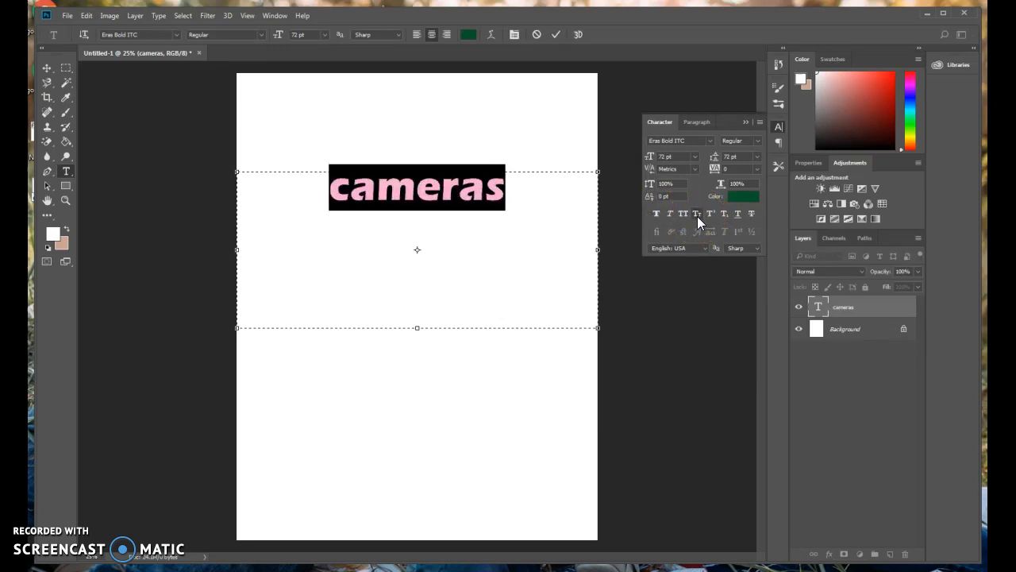
pyautogui.click(709, 222)
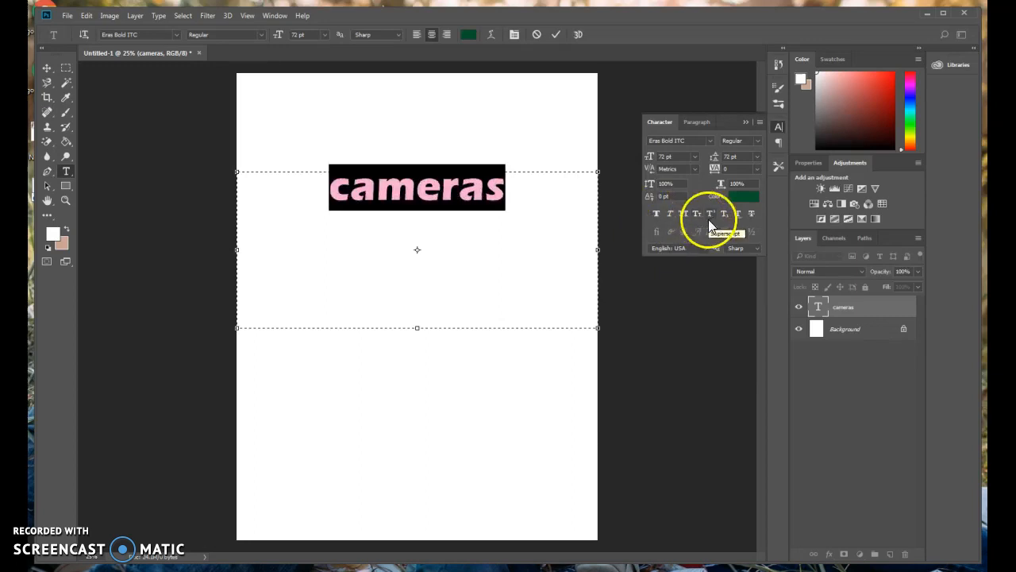
pyautogui.click(750, 215)
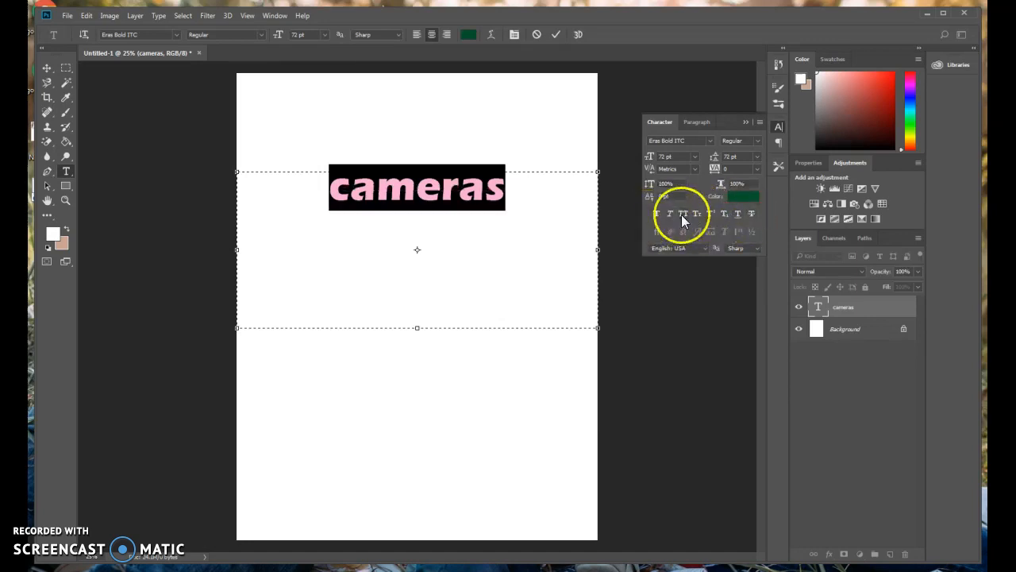
# Step: Change the color of the selected text to a brighter green
pyautogui.click(743, 198)
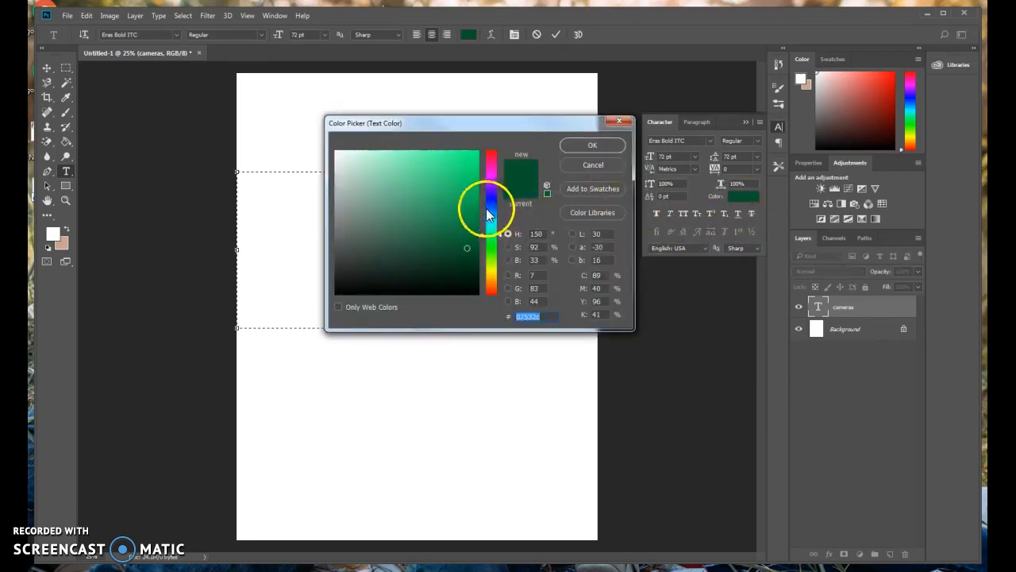
pyautogui.click(459, 201)
pyautogui.click(573, 145)
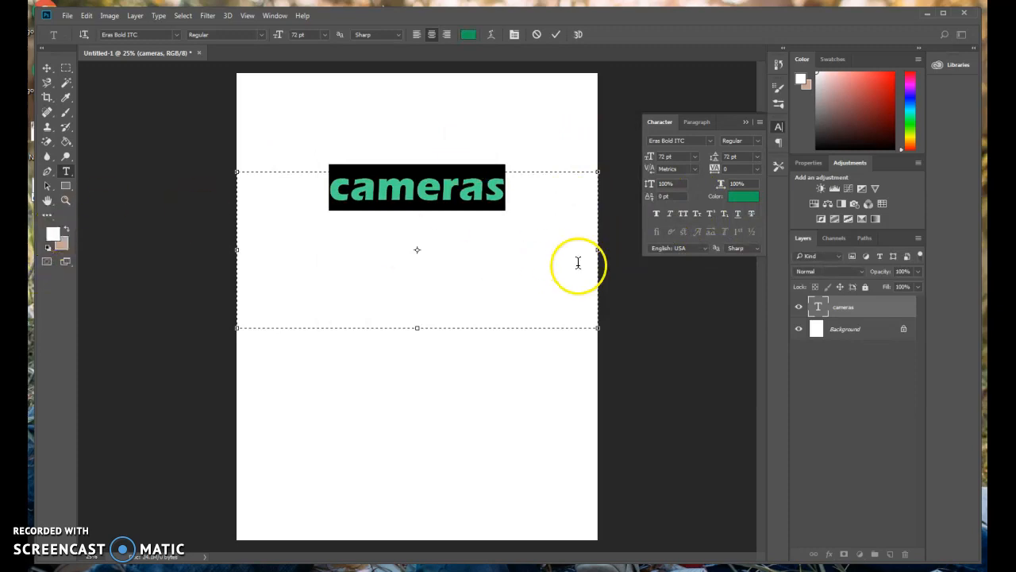
# Step: Check the language choices for the text and set its anti-aliasing method to None
pyautogui.click(705, 248)
pyautogui.click(705, 248)
pyautogui.click(752, 249)
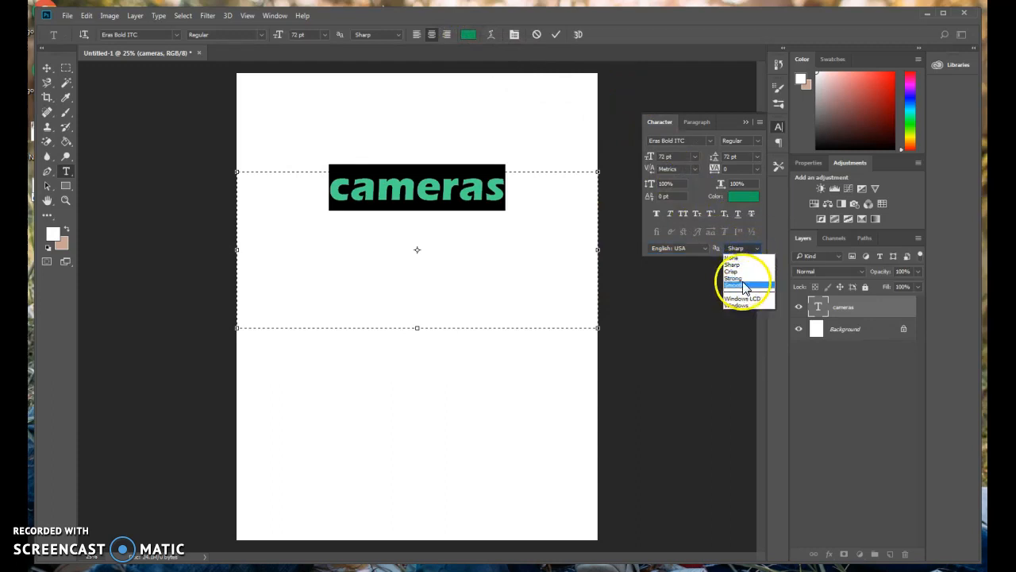
pyautogui.click(740, 258)
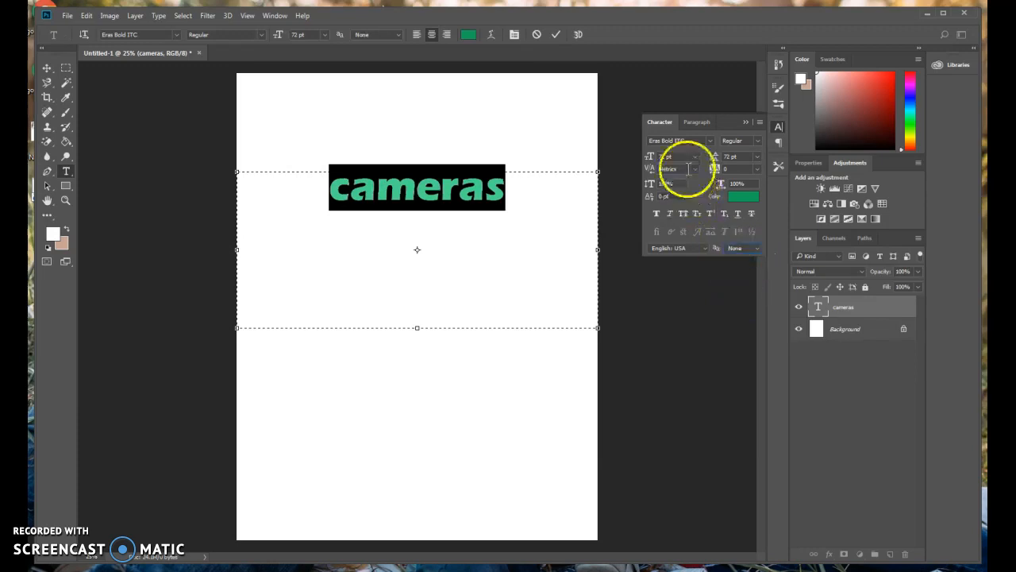
# Step: Set the selected word's font to Gill Sans Ultra Bold Condensed and finish the text edit
pyautogui.click(710, 140)
pyautogui.scroll(-5, 709, 329)
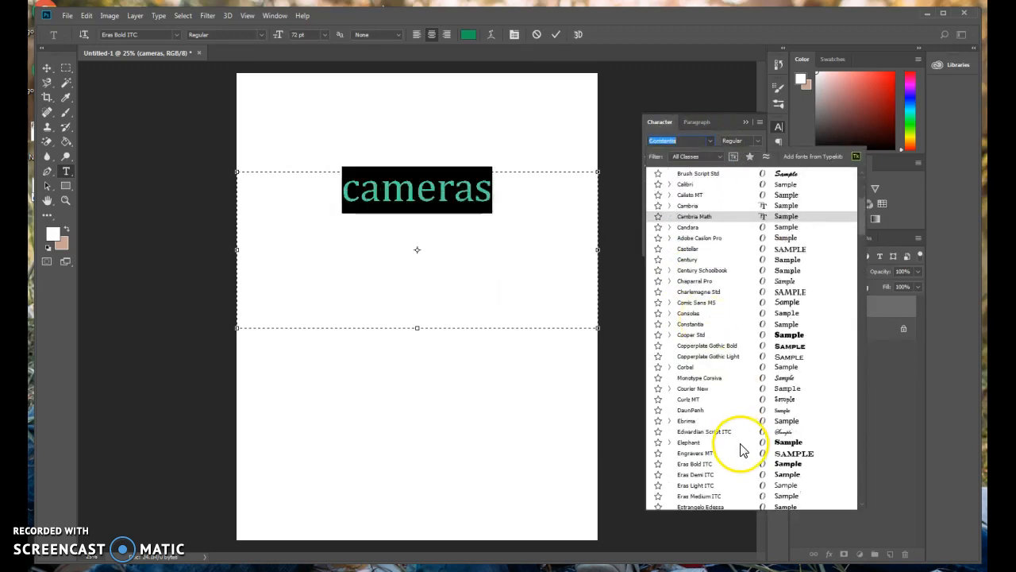
pyautogui.scroll(-3, 740, 439)
pyautogui.scroll(-2, 740, 439)
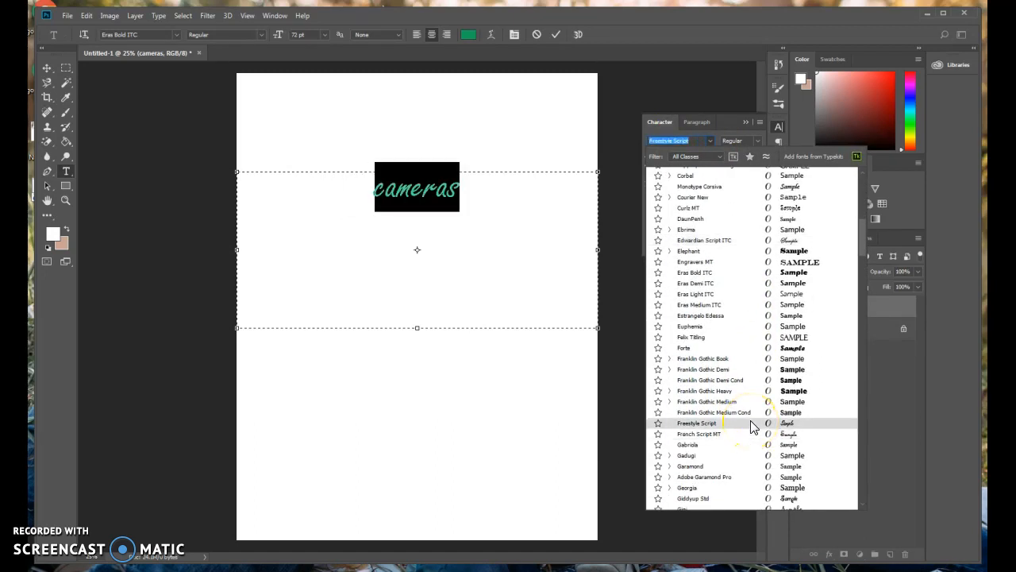
pyautogui.scroll(-3, 753, 427)
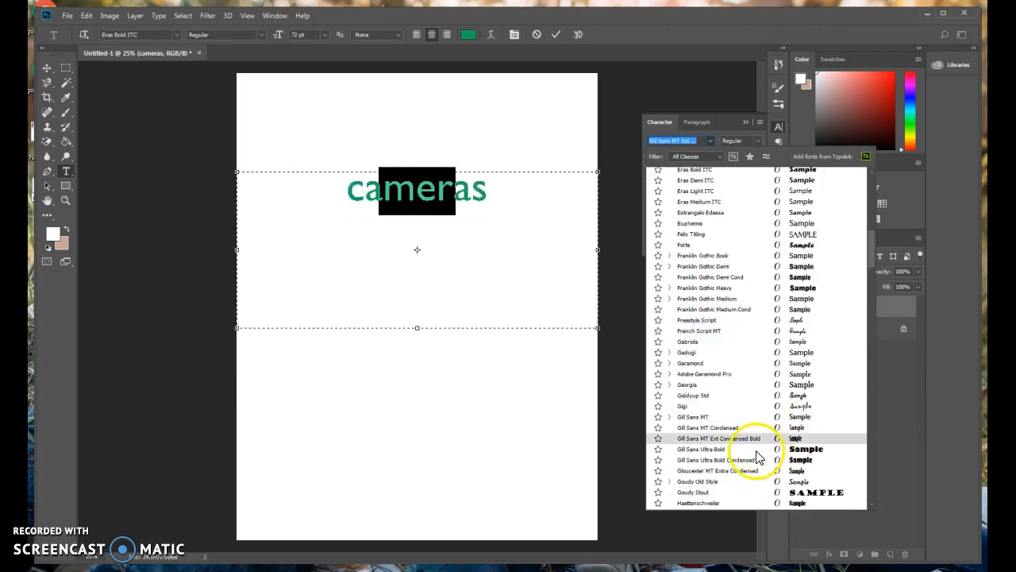
pyautogui.click(726, 462)
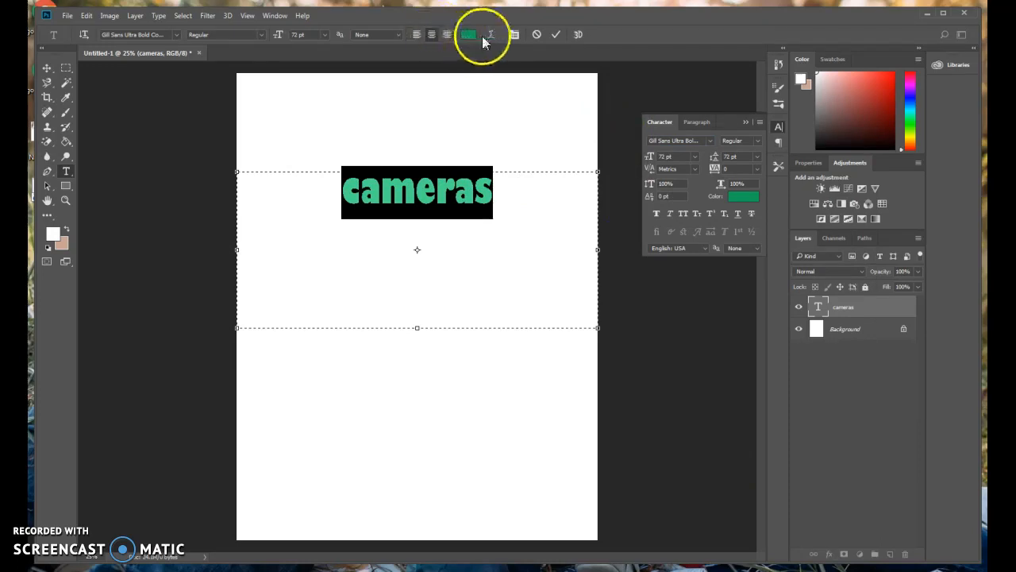
pyautogui.click(534, 80)
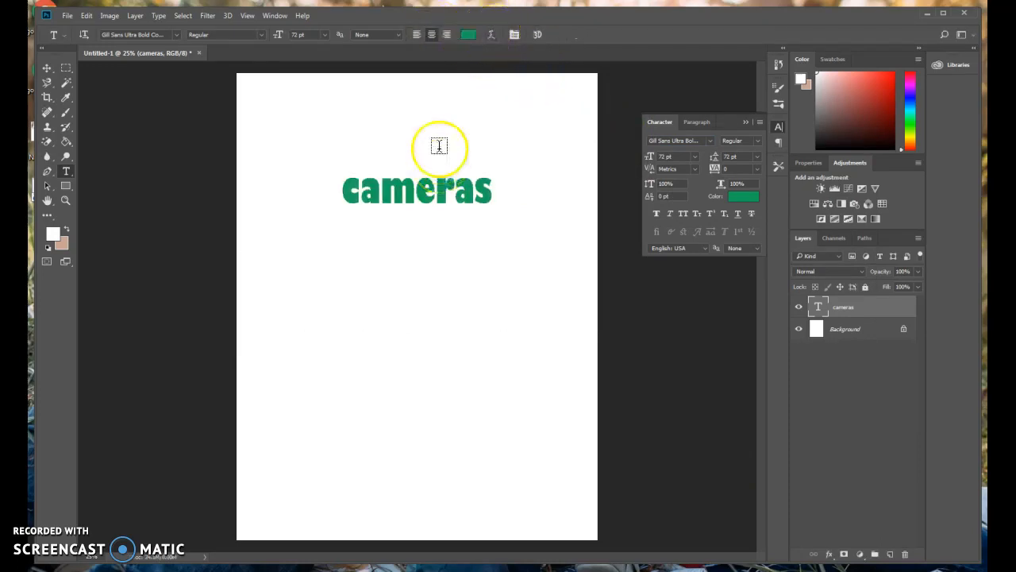
pyautogui.click(493, 35)
pyautogui.moveTo(497, 141); pyautogui.dragTo(721, 122)
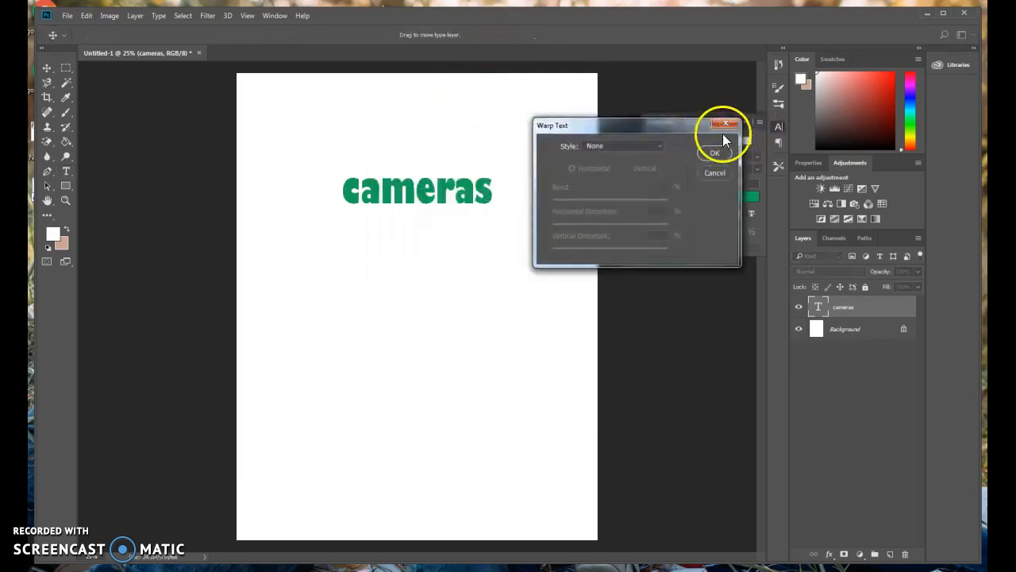
pyautogui.click(724, 124)
# Step: Select the whole word, start a Warp Text on it and apply the Arc style
pyautogui.click(436, 187)
pyautogui.moveTo(489, 180); pyautogui.dragTo(297, 161)
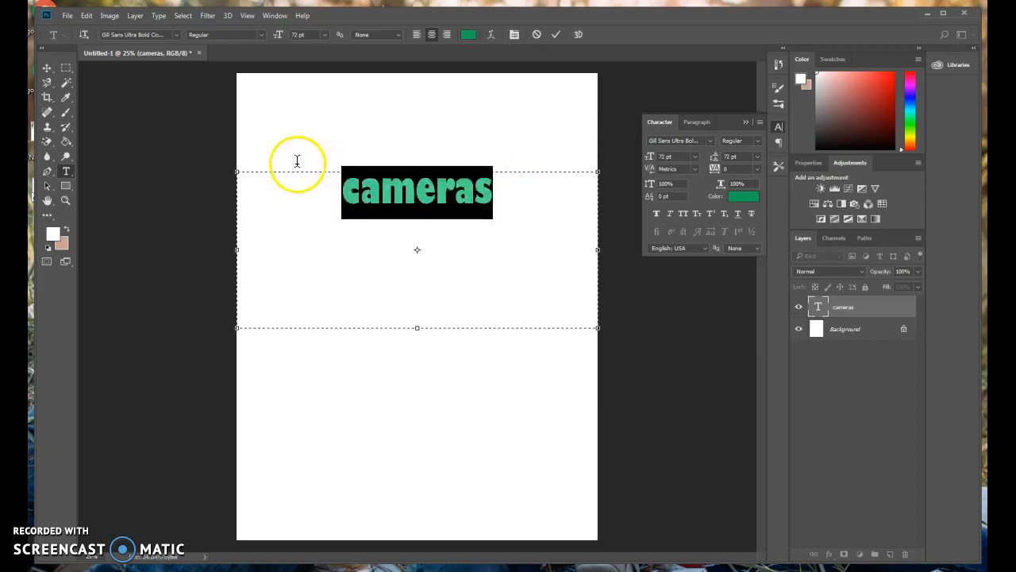
pyautogui.click(492, 34)
pyautogui.moveTo(581, 128); pyautogui.dragTo(703, 111)
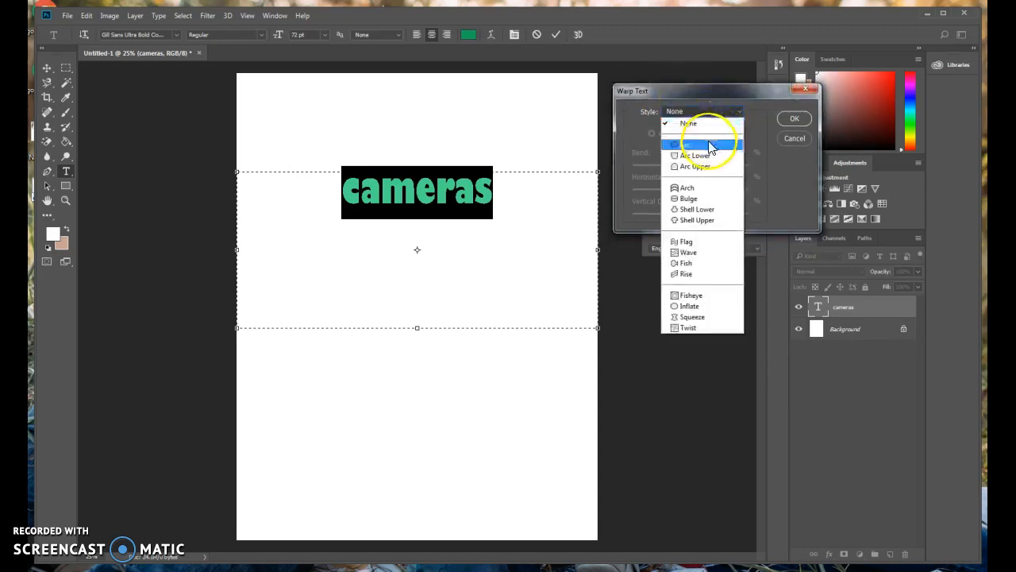
pyautogui.click(707, 142)
pyautogui.click(718, 115)
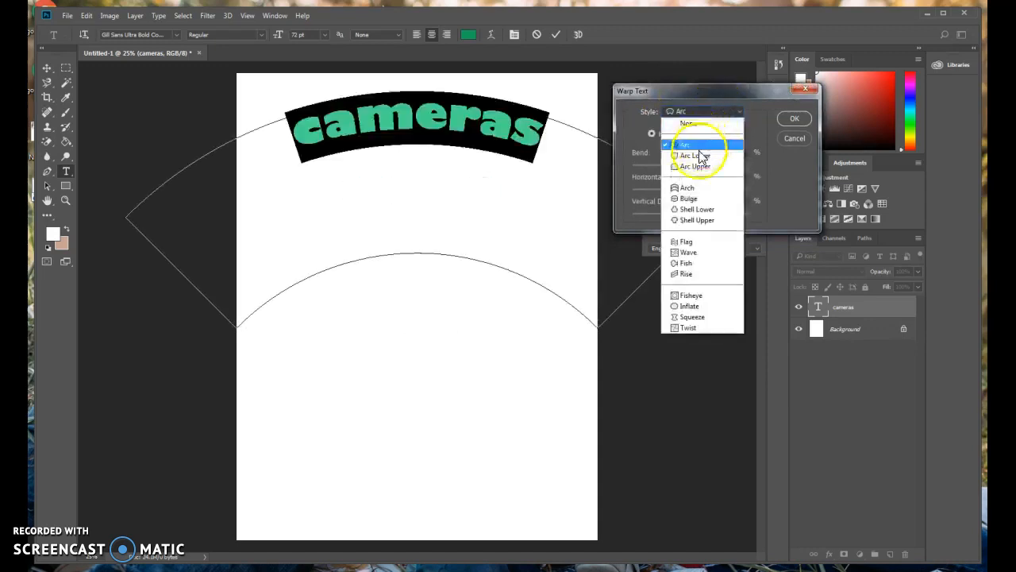
pyautogui.click(696, 143)
# Step: Try the Arc Upper, Arch and Bulge warp styles on the word
pyautogui.click(695, 111)
pyautogui.click(690, 166)
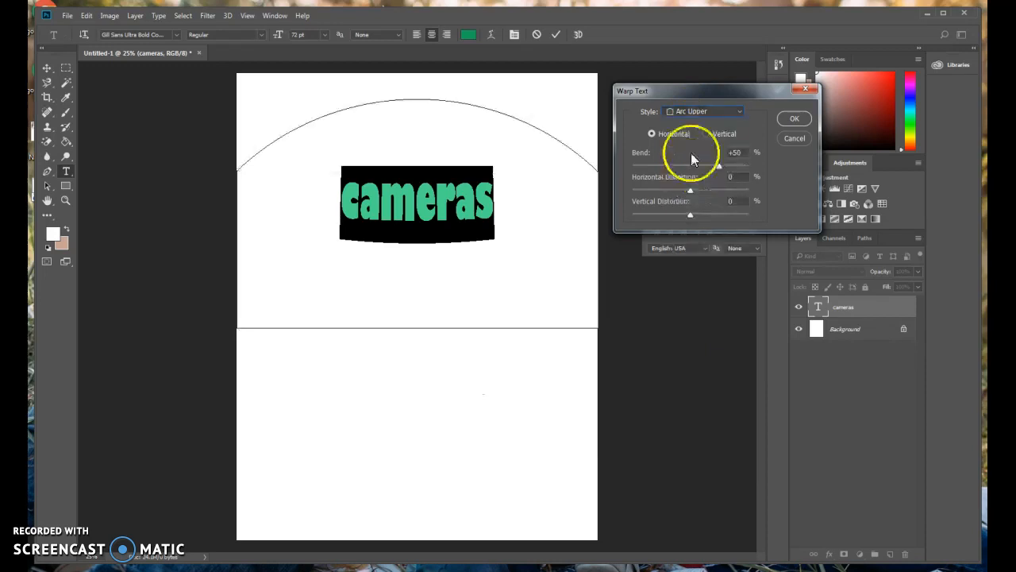
pyautogui.click(694, 111)
pyautogui.click(688, 188)
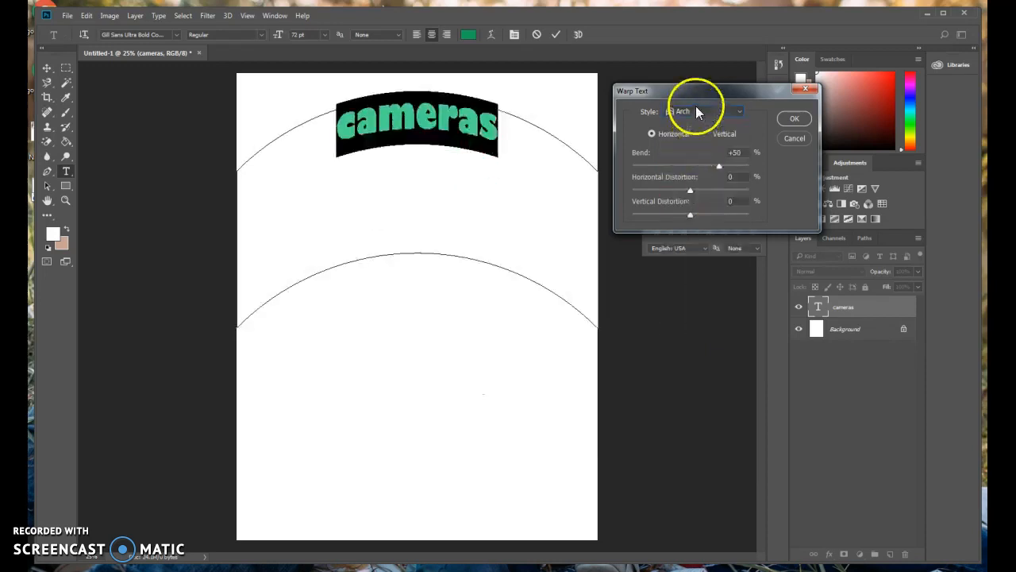
pyautogui.click(696, 112)
pyautogui.click(697, 199)
pyautogui.click(696, 111)
pyautogui.click(690, 200)
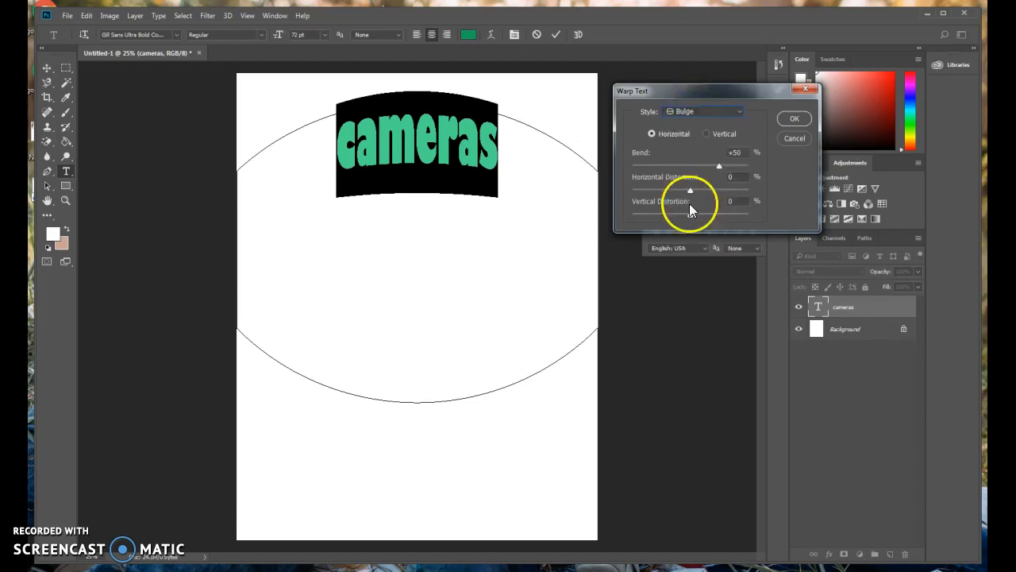
# Step: Try the Shell Lower, Shell Upper and Flag warp styles on the word
pyautogui.click(701, 111)
pyautogui.click(691, 216)
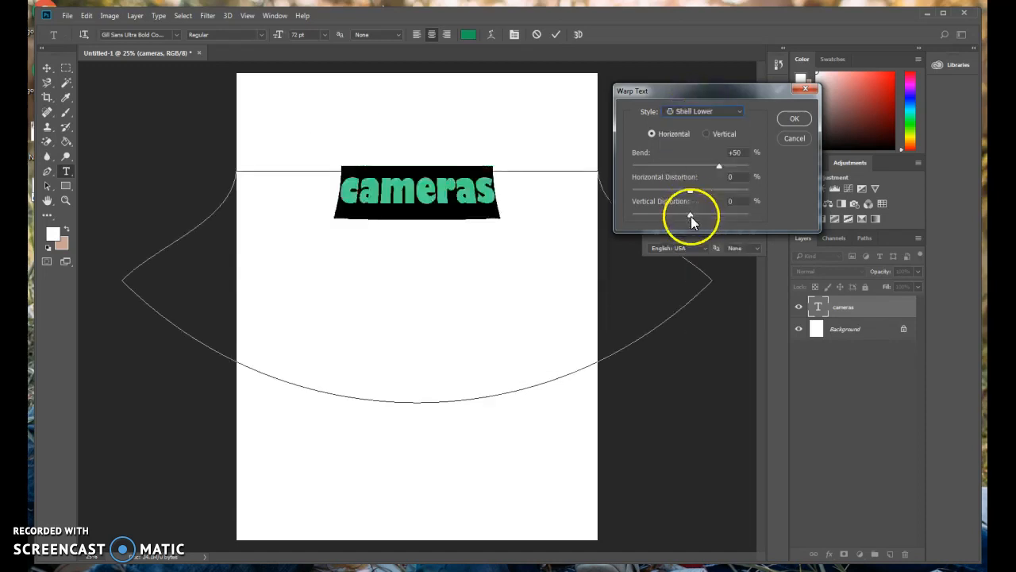
pyautogui.click(682, 116)
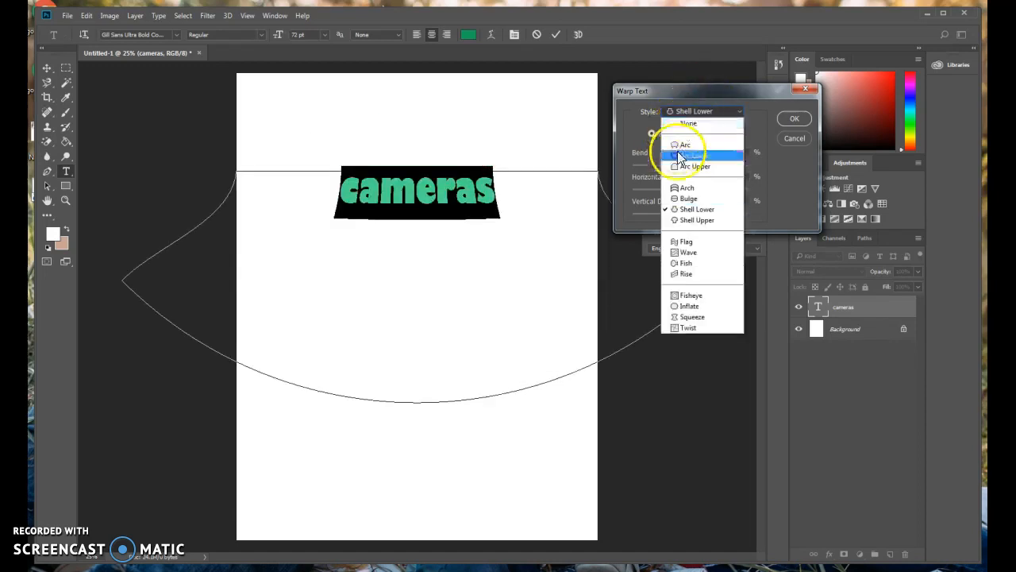
pyautogui.click(684, 232)
pyautogui.click(703, 112)
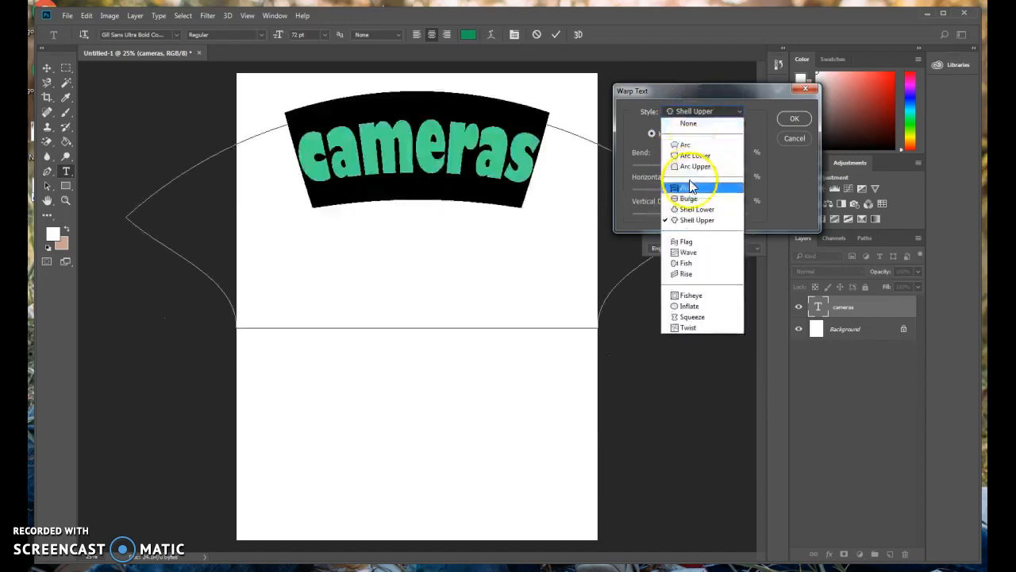
pyautogui.click(688, 236)
# Step: Try the Wave and Fish warp styles, setting Fish to bend about +19, horizontal distortion -69 and vertical distortion +46
pyautogui.click(698, 111)
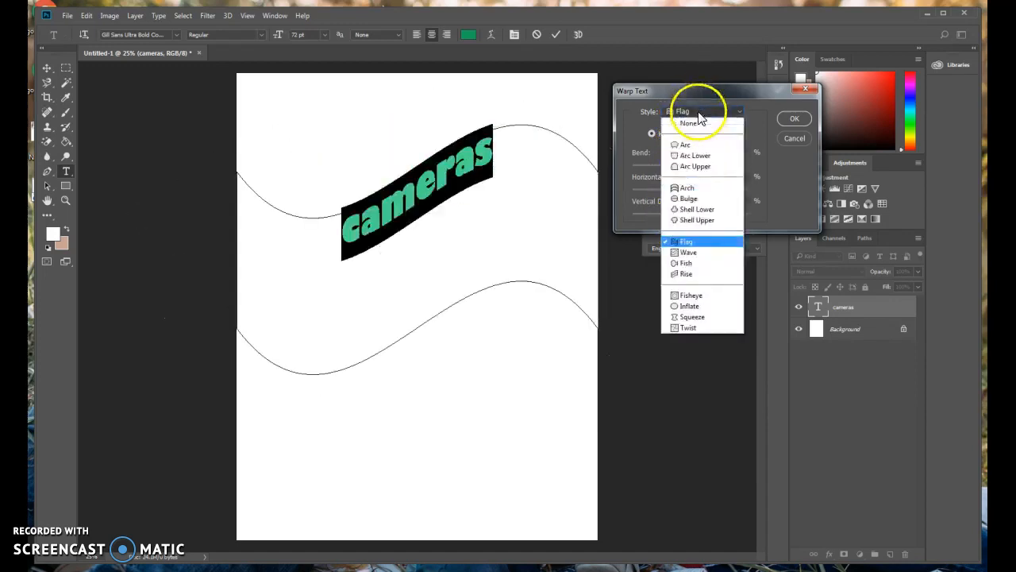
pyautogui.click(689, 252)
pyautogui.click(710, 114)
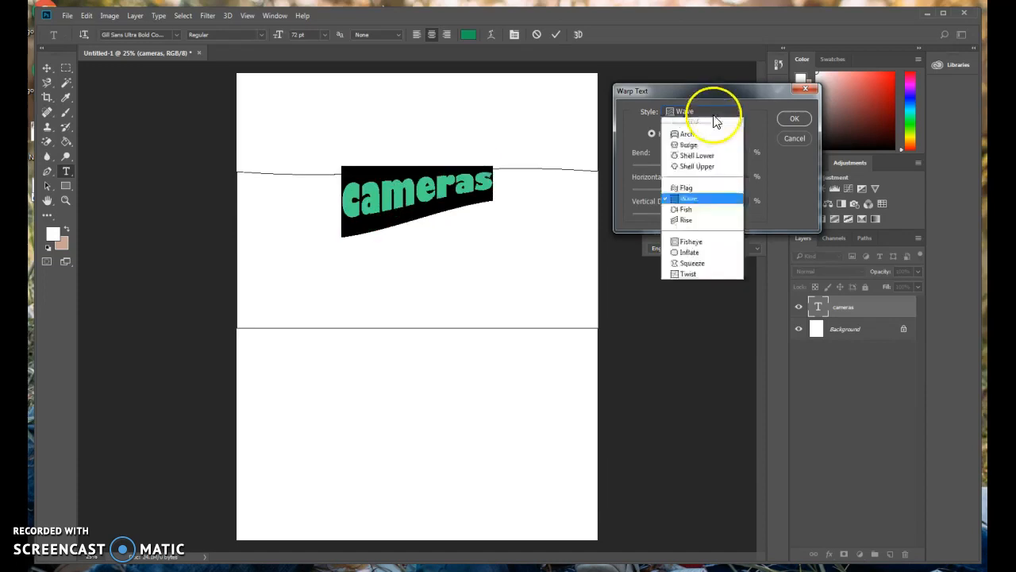
pyautogui.click(697, 262)
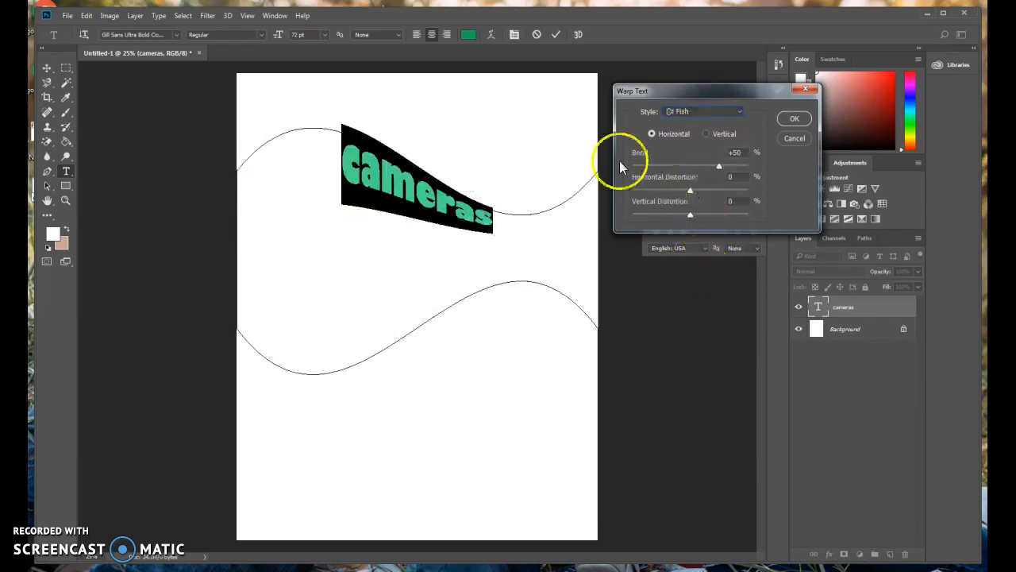
pyautogui.moveTo(717, 165); pyautogui.dragTo(721, 215)
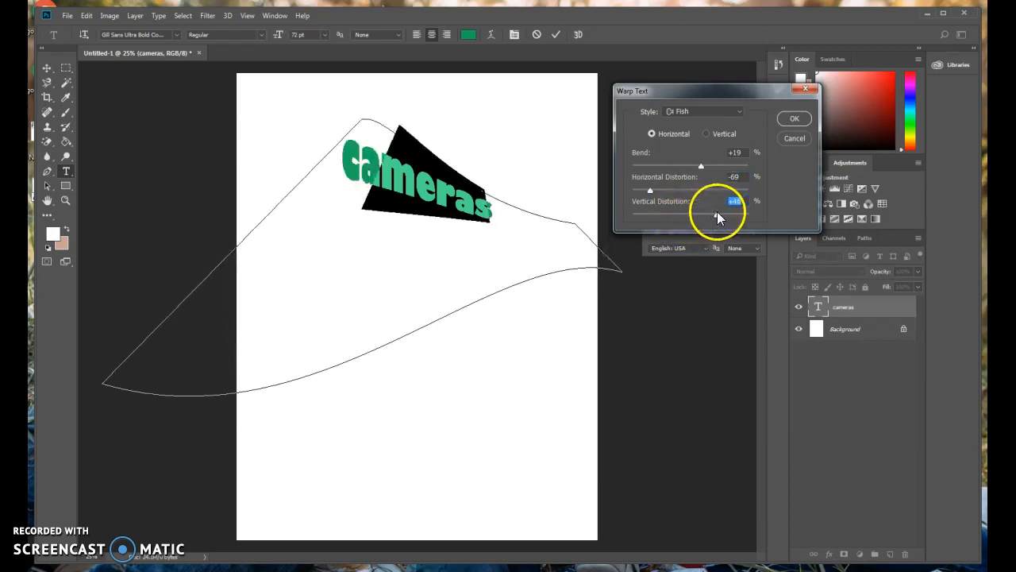
# Step: Switch the warp style to Arc and reset bend, horizontal distortion and vertical distortion to 0
pyautogui.click(693, 117)
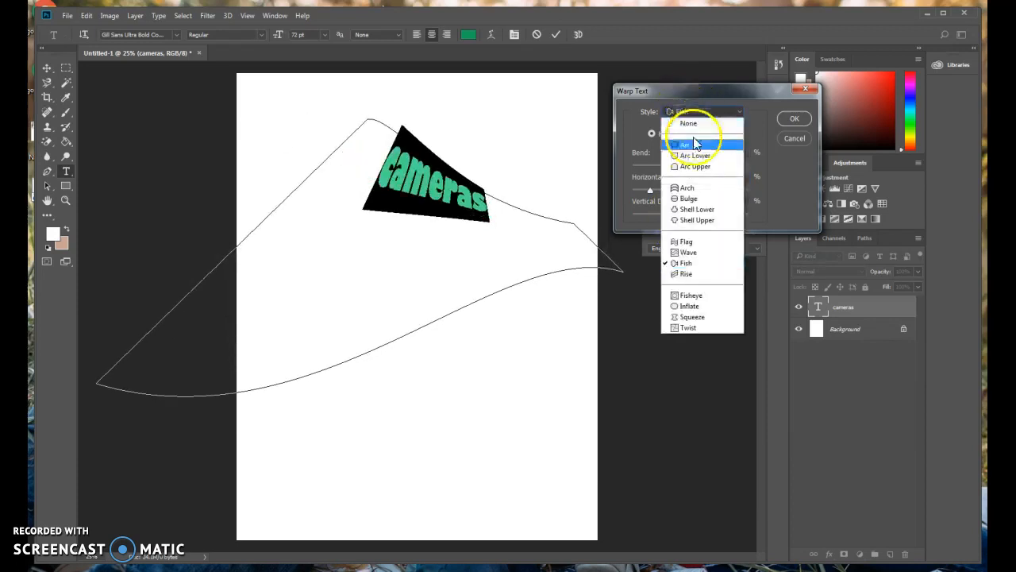
pyautogui.click(696, 145)
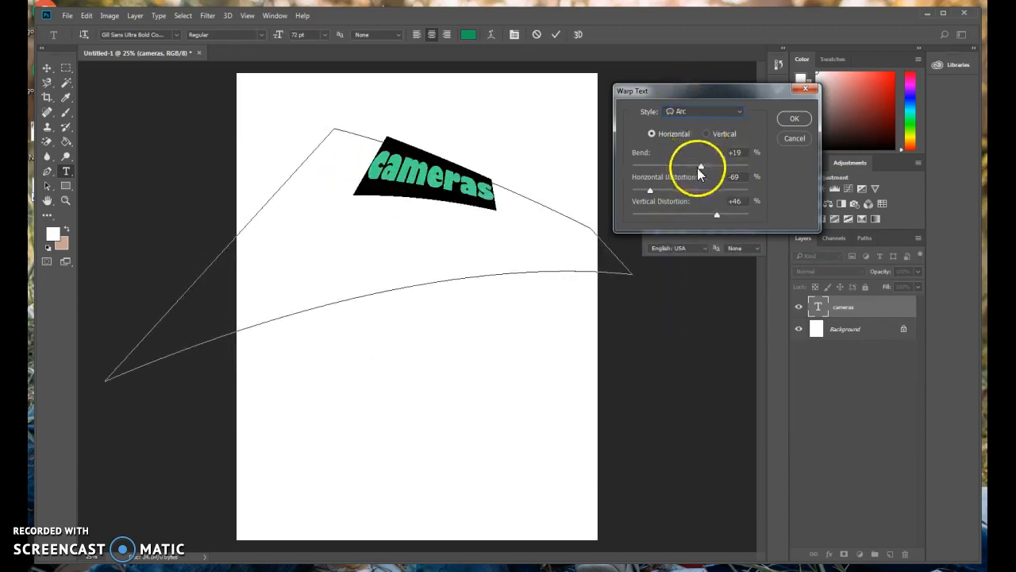
pyautogui.moveTo(749, 153); pyautogui.dragTo(684, 148)
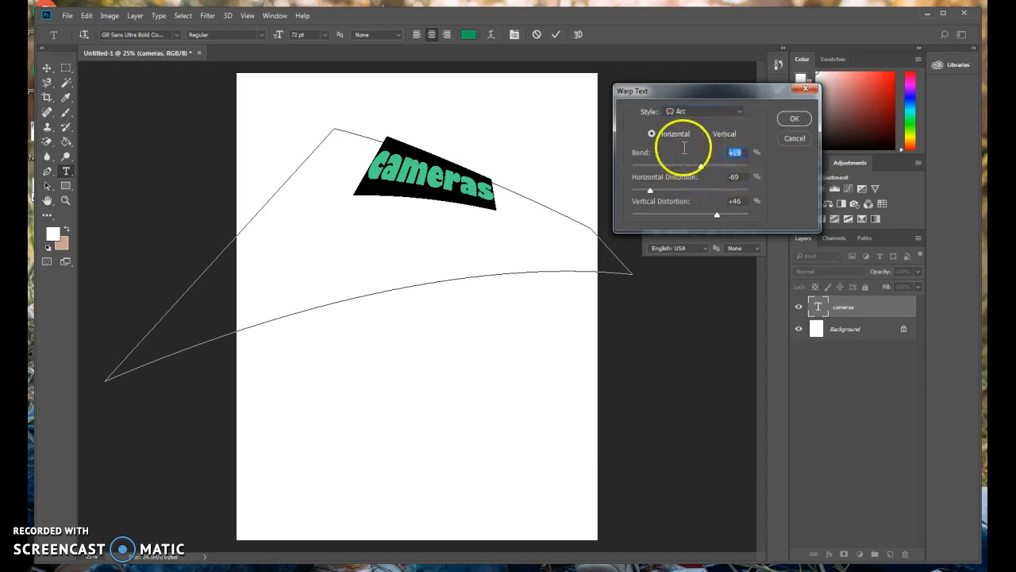
pyautogui.press('BackSpace')
pyautogui.moveTo(747, 176); pyautogui.dragTo(698, 197)
pyautogui.press('BackSpace')
pyautogui.press('BackSpace')
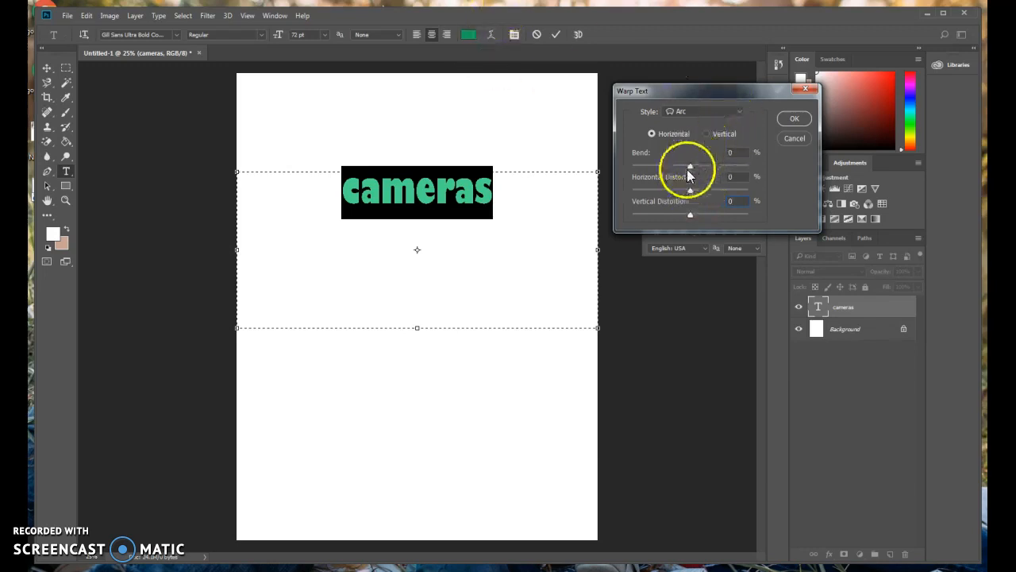
# Step: Set the arc's bend to about +48%, accept the warp and finish the text edit
pyautogui.moveTo(690, 164); pyautogui.dragTo(719, 183)
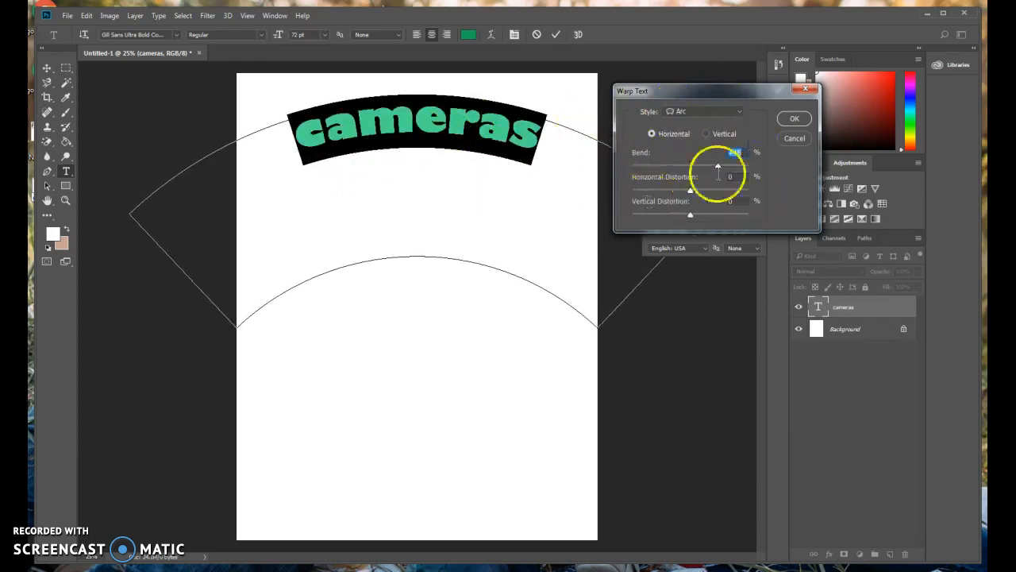
pyautogui.click(793, 119)
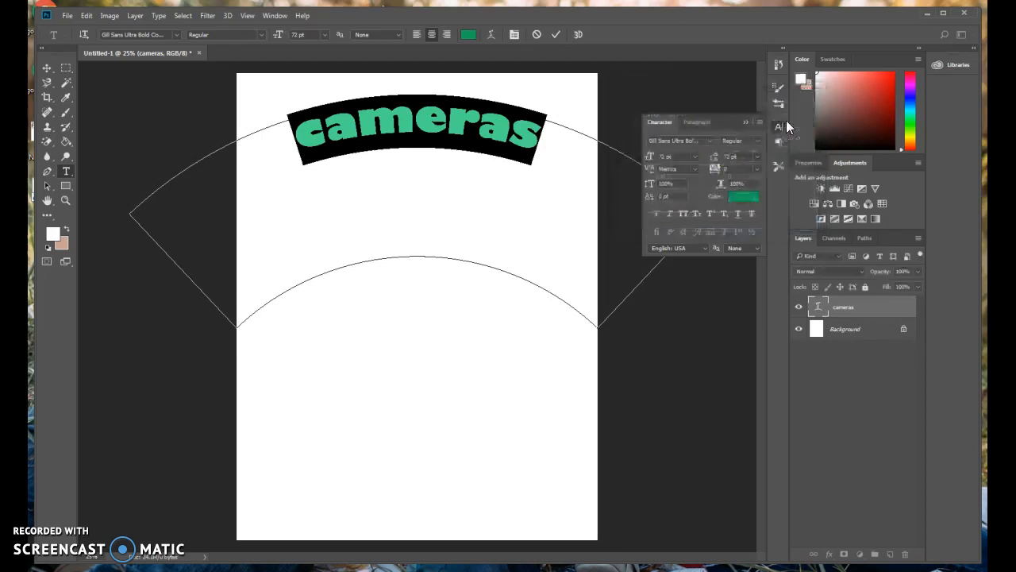
pyautogui.click(718, 90)
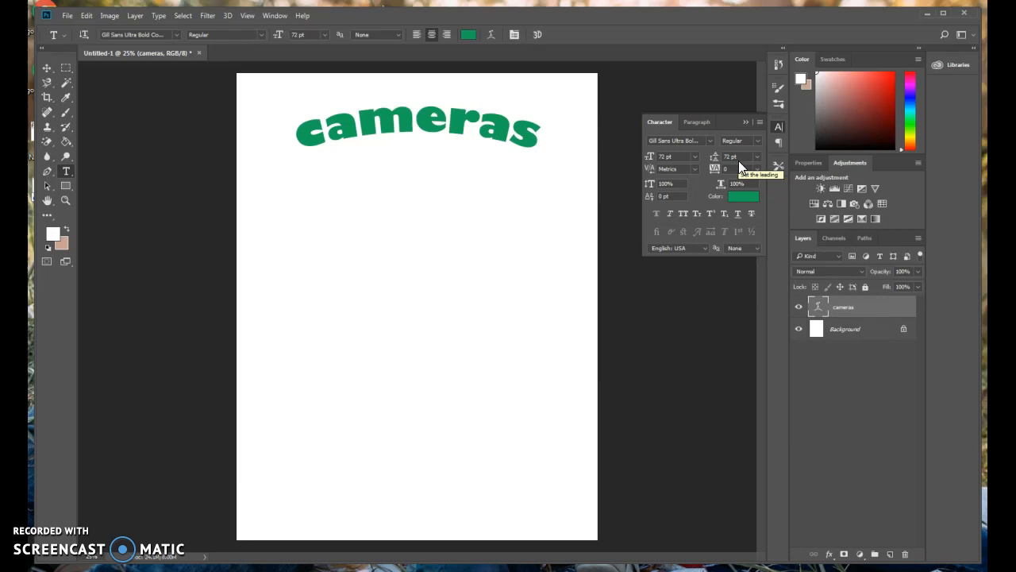
pyautogui.moveTo(739, 165)
pyautogui.mouseDown()
pyautogui.moveTo(715, 152)
pyautogui.moveTo(717, 102)
pyautogui.mouseUp()
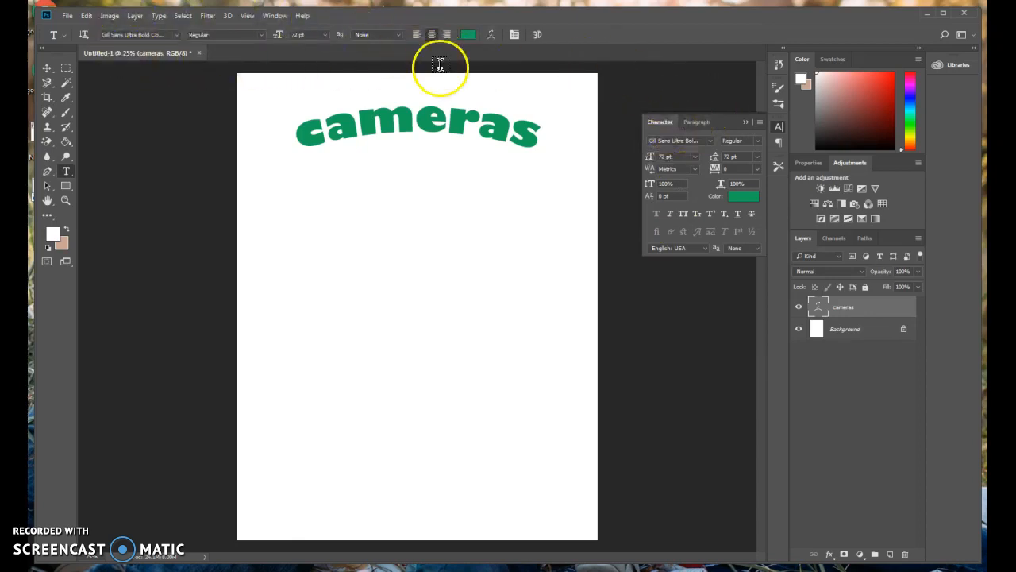
# Step: Add a black Stroke effect about 10 px wide to the cameras layer
pyautogui.doubleClick(862, 310)
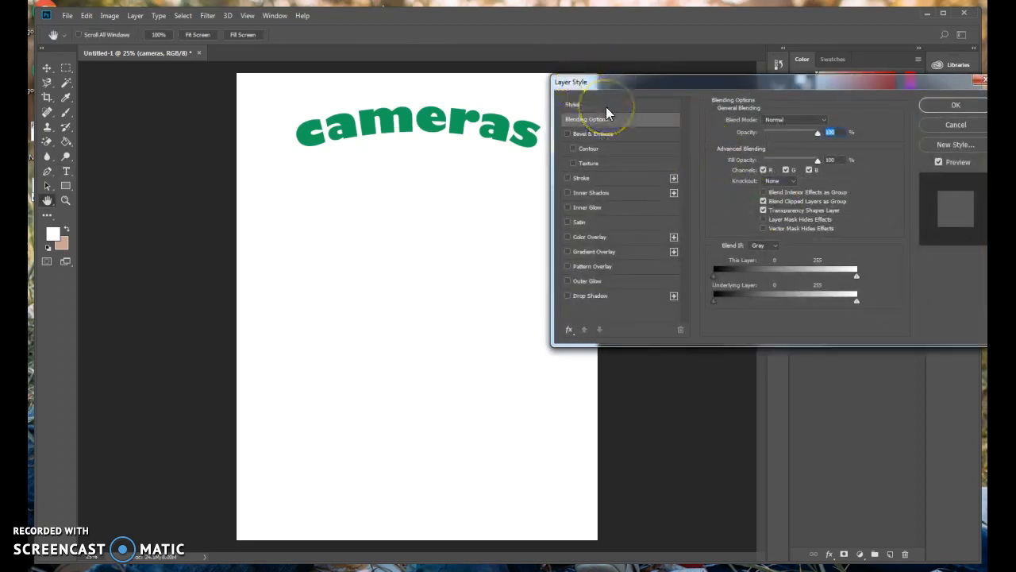
pyautogui.click(568, 179)
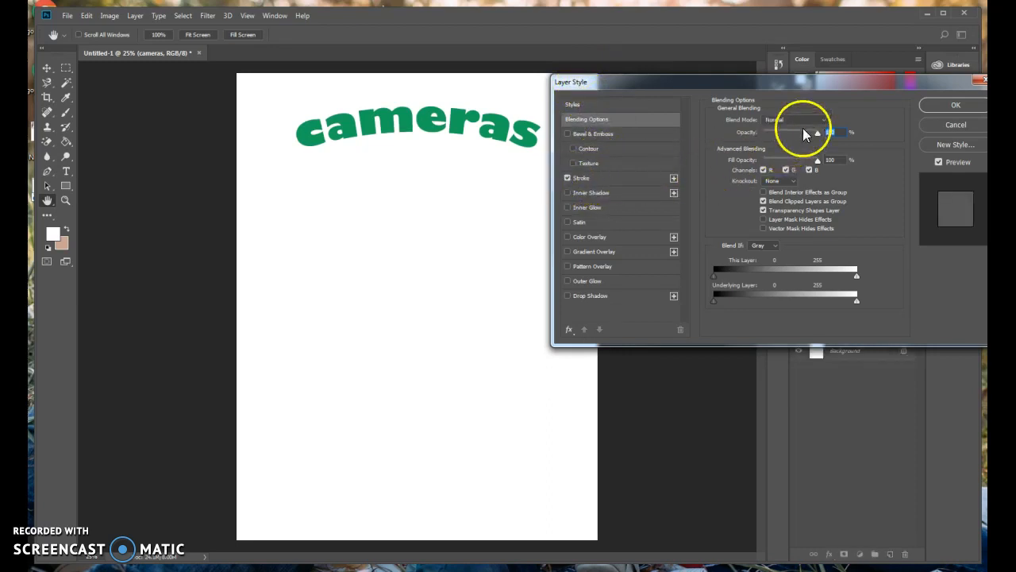
pyautogui.click(627, 180)
pyautogui.moveTo(753, 119); pyautogui.dragTo(760, 121)
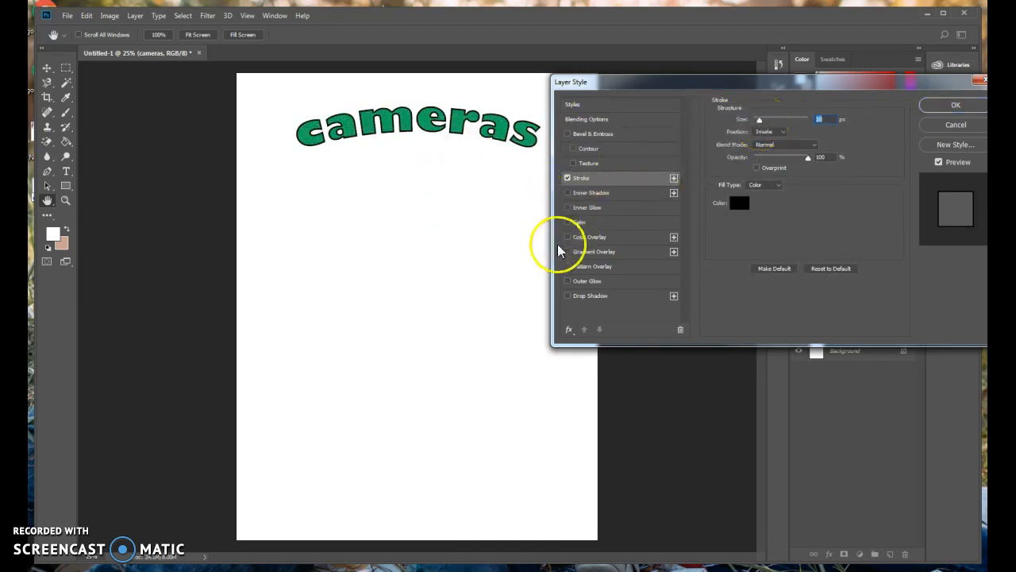
# Step: Add a Normal-mode Drop Shadow with angle 43°, distance 5 px, spread about 25% and size about 70 px
pyautogui.click(597, 296)
pyautogui.click(766, 122)
pyautogui.click(774, 134)
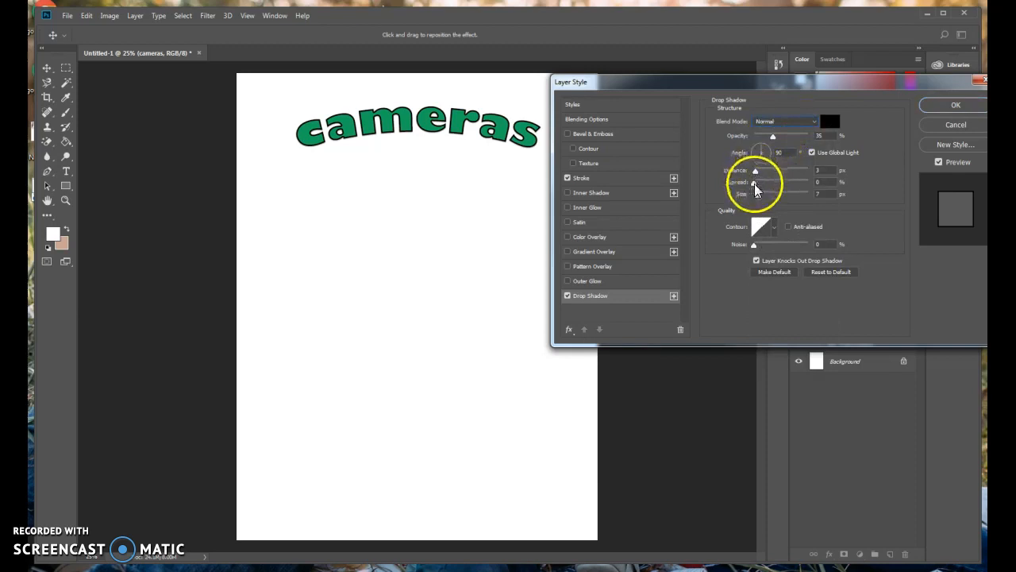
pyautogui.moveTo(758, 195); pyautogui.dragTo(805, 143)
pyautogui.click(830, 169)
pyautogui.press('Up')
pyautogui.press('Up')
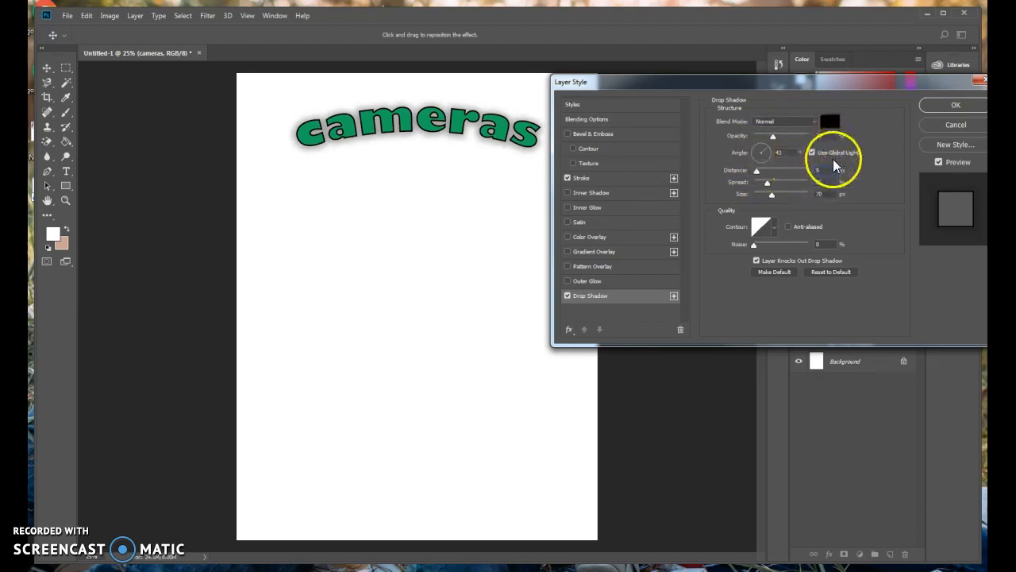
# Step: Set the drop shadow's opacity to 100% and spread to about 1%, and reduce its size
pyautogui.moveTo(774, 137); pyautogui.dragTo(809, 139)
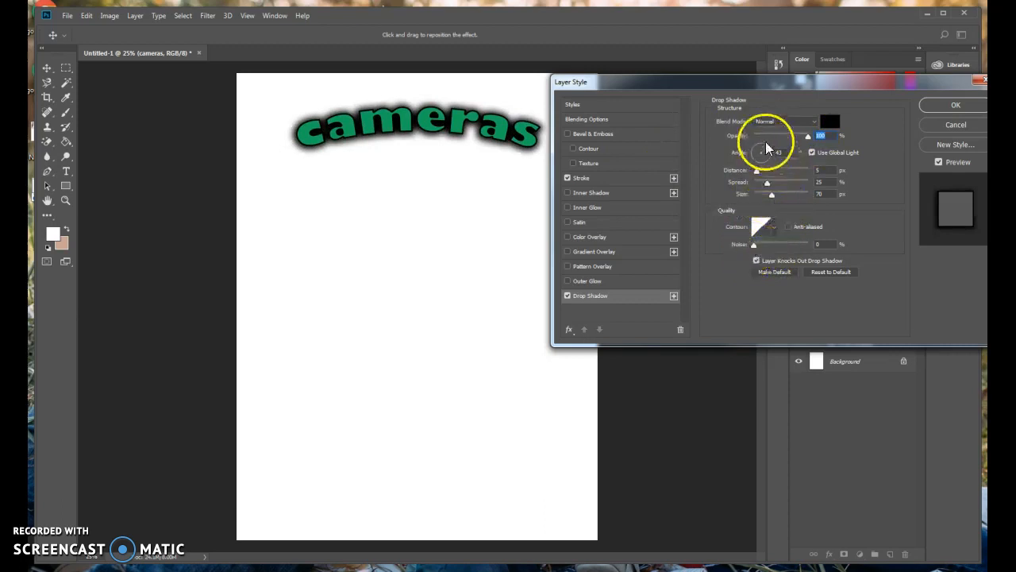
pyautogui.click(768, 184)
pyautogui.moveTo(768, 187)
pyautogui.mouseDown()
pyautogui.moveTo(755, 188)
pyautogui.moveTo(765, 198)
pyautogui.moveTo(751, 201)
pyautogui.moveTo(764, 199)
pyautogui.mouseUp()
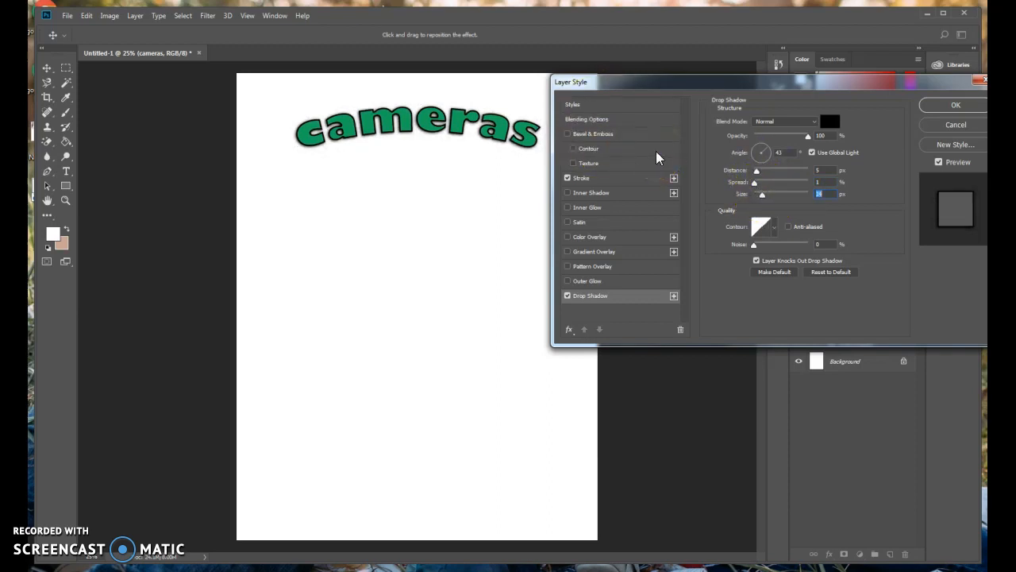
# Step: Turn off the Drop Shadow and enable the Inner Glow and Outer Glow effects
pyautogui.click(567, 296)
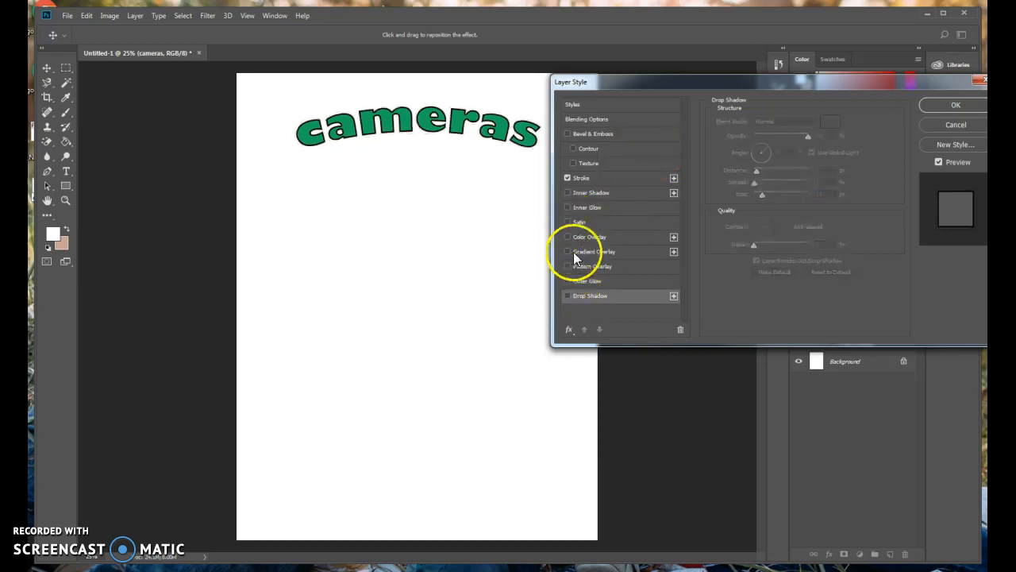
pyautogui.click(570, 211)
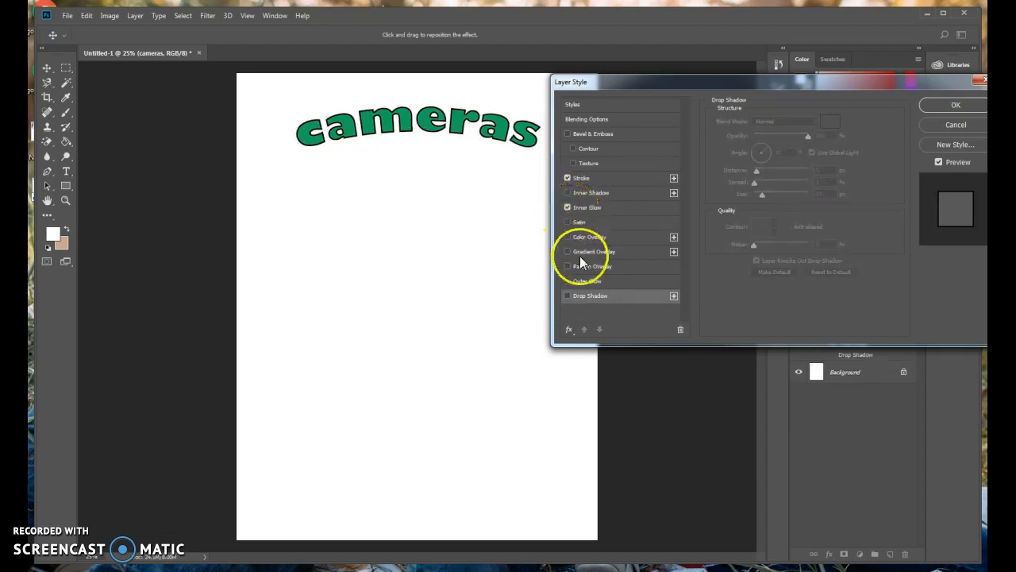
pyautogui.click(568, 283)
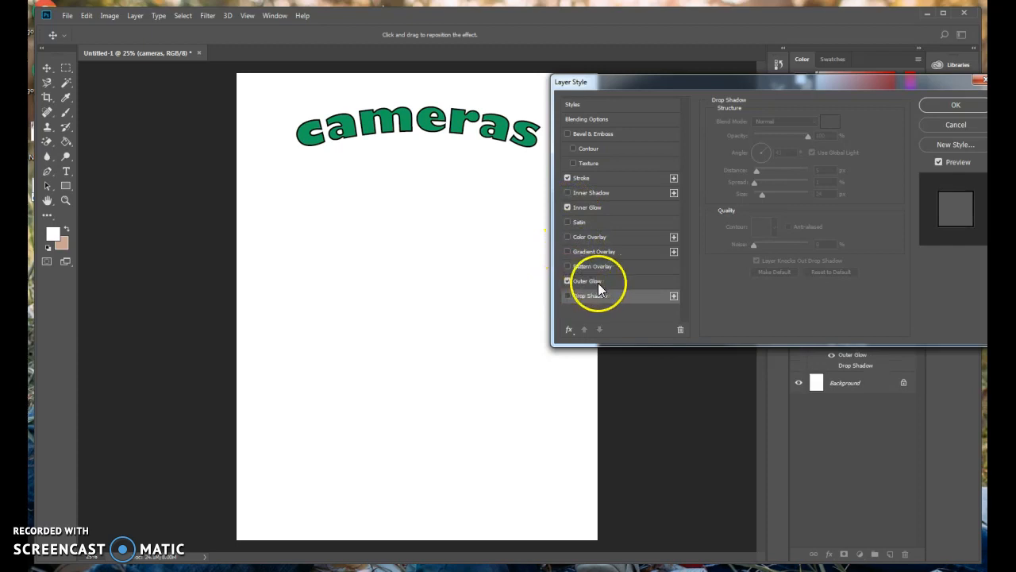
# Step: Add an Inner Bevel with depth about 386%, size about 51 px and soften about 10 px, and accept the layer style
pyautogui.click(567, 134)
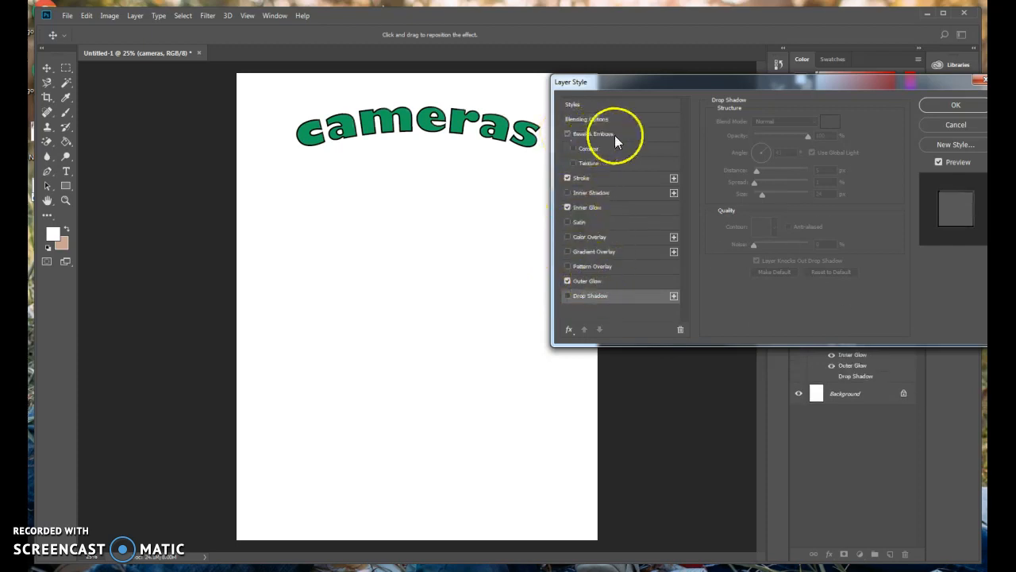
pyautogui.click(615, 135)
pyautogui.moveTo(763, 148); pyautogui.dragTo(779, 152)
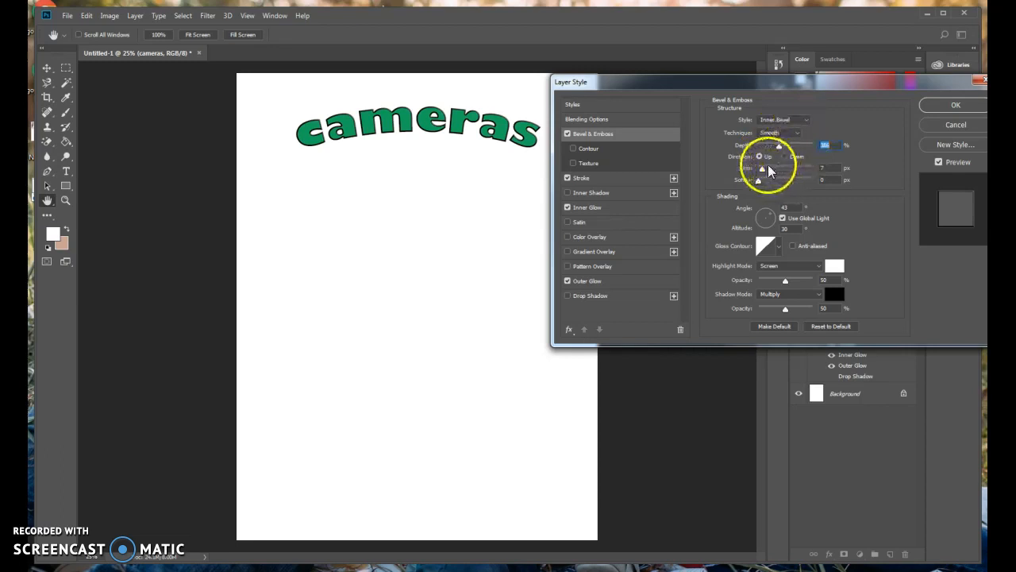
pyautogui.moveTo(765, 171); pyautogui.dragTo(775, 168)
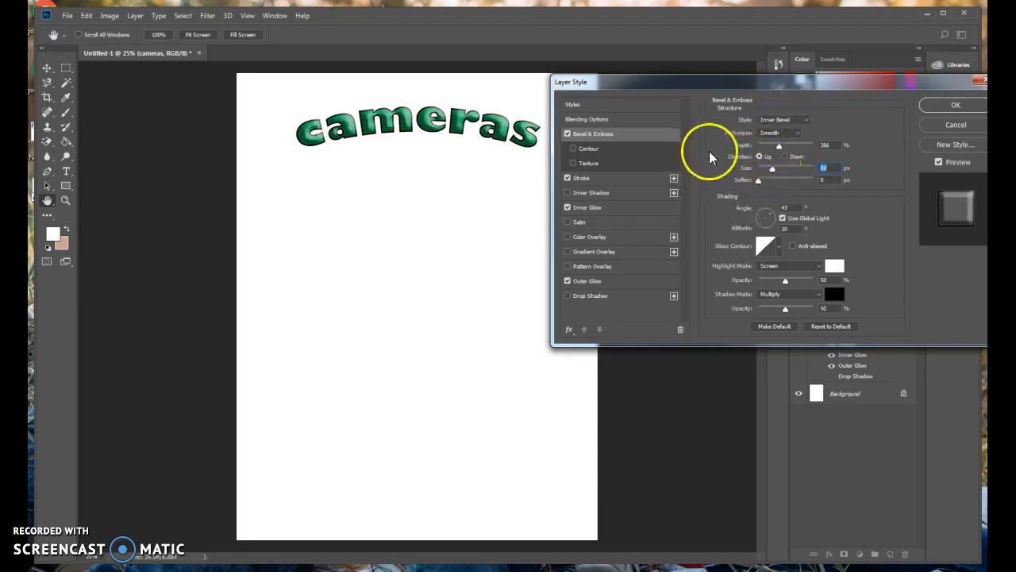
pyautogui.moveTo(761, 181); pyautogui.dragTo(774, 188)
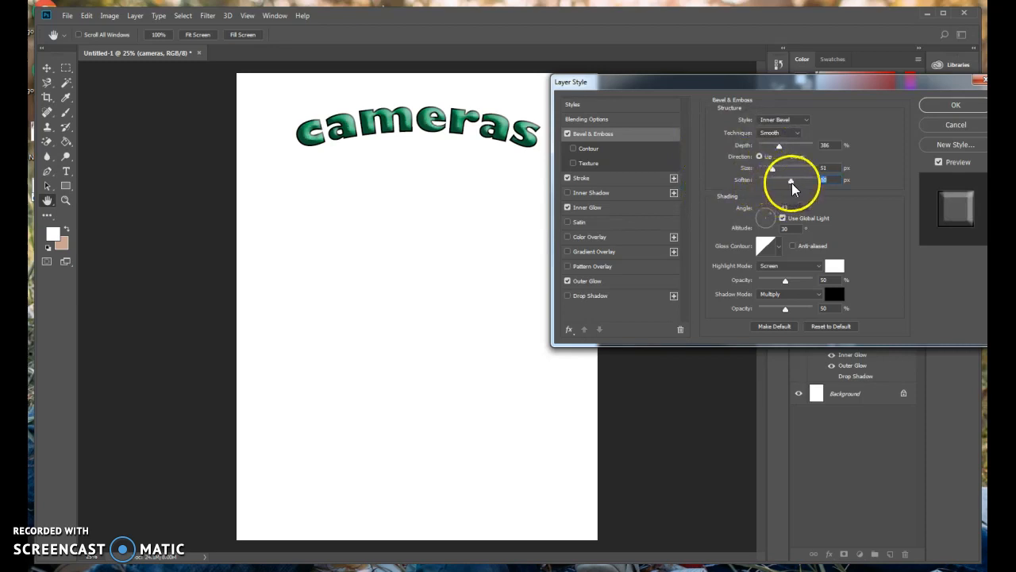
pyautogui.moveTo(796, 79); pyautogui.dragTo(720, 187)
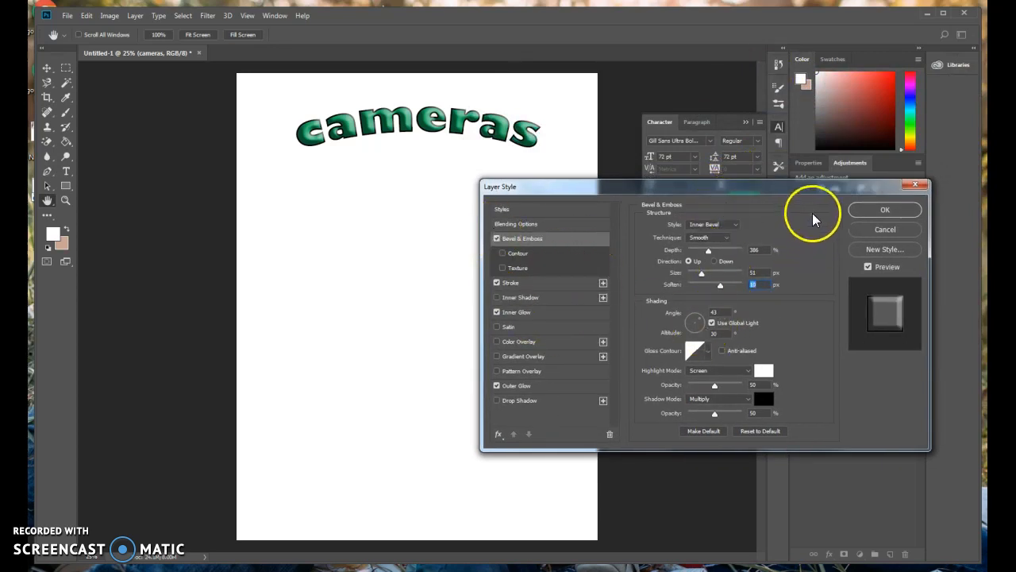
pyautogui.click(862, 209)
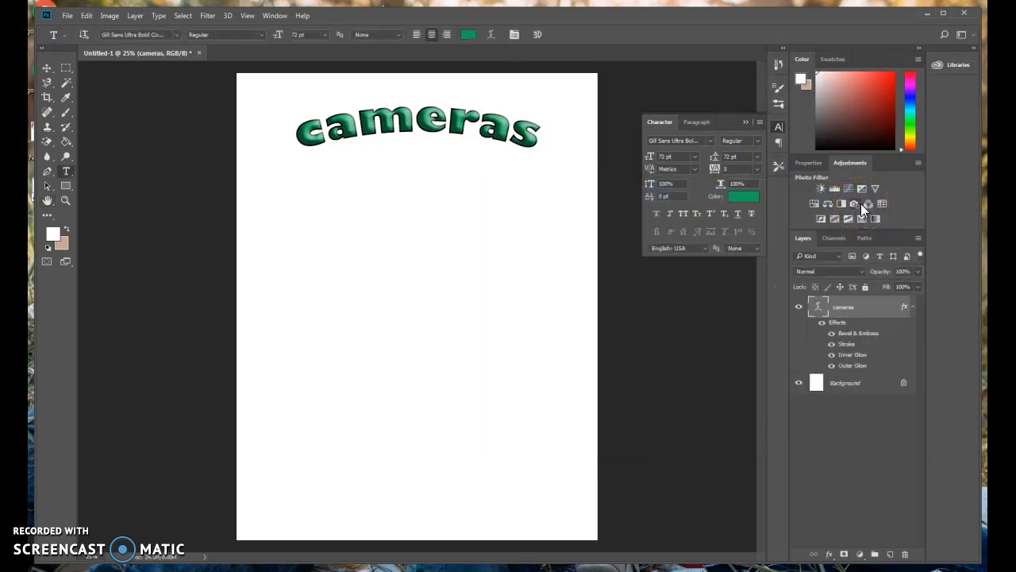
# Step: Turn off the cameras layer's Inner Glow and Outer Glow, briefly preview the Drop Shadow, and accept the layer style
pyautogui.click(896, 331)
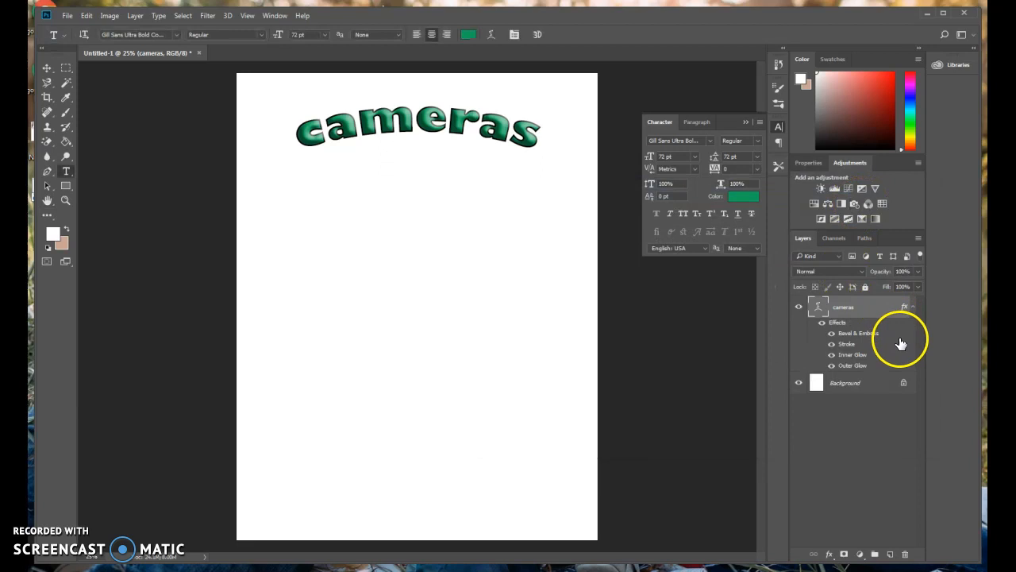
pyautogui.click(858, 332)
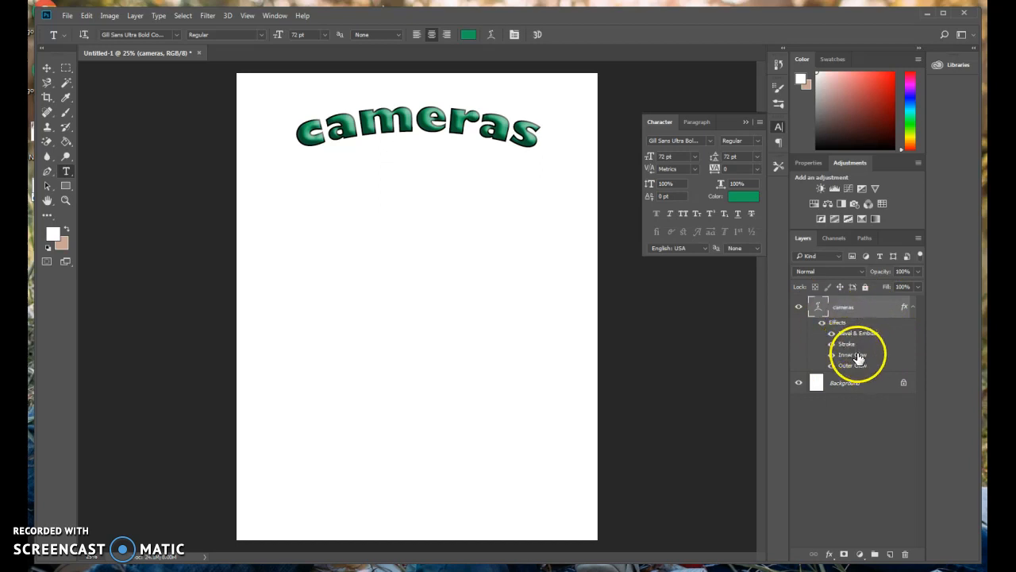
pyautogui.doubleClick(868, 310)
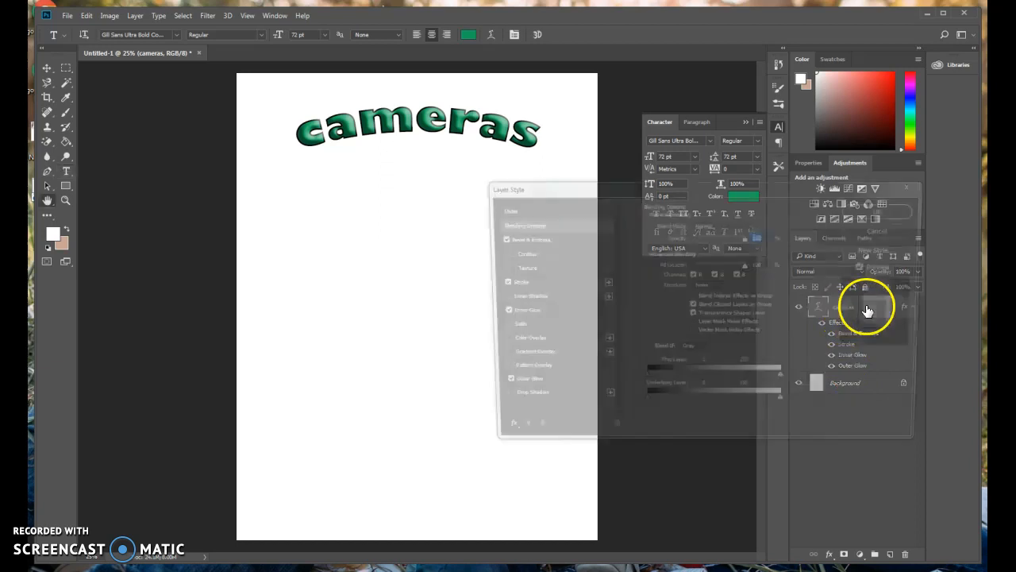
pyautogui.click(498, 312)
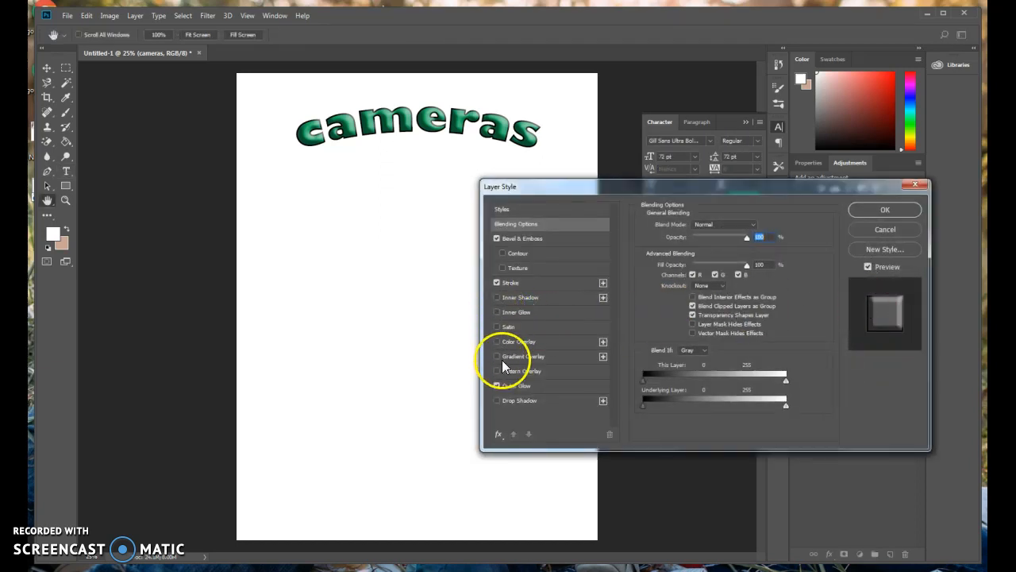
pyautogui.click(497, 385)
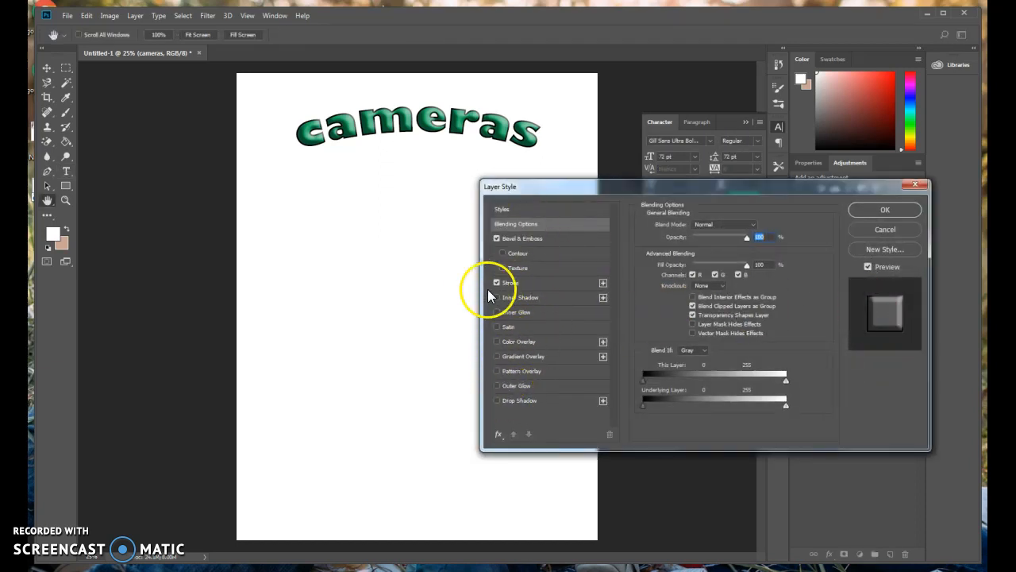
pyautogui.click(497, 400)
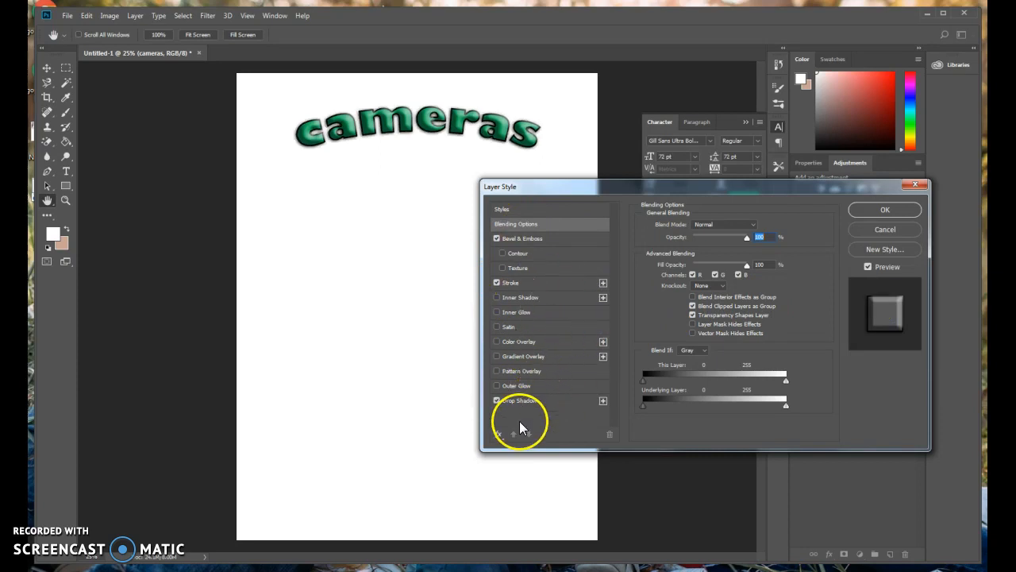
pyautogui.click(497, 401)
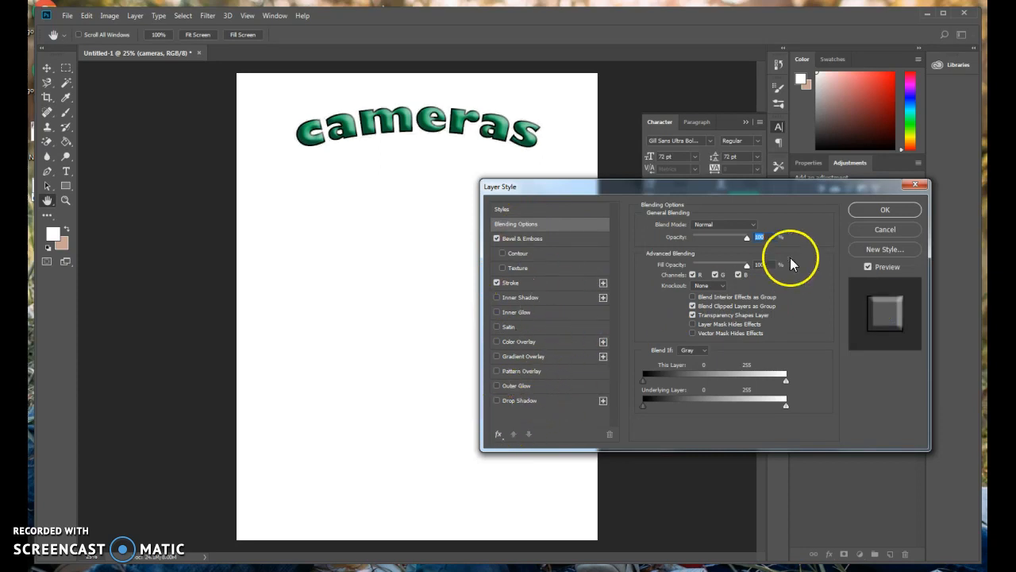
pyautogui.click(900, 211)
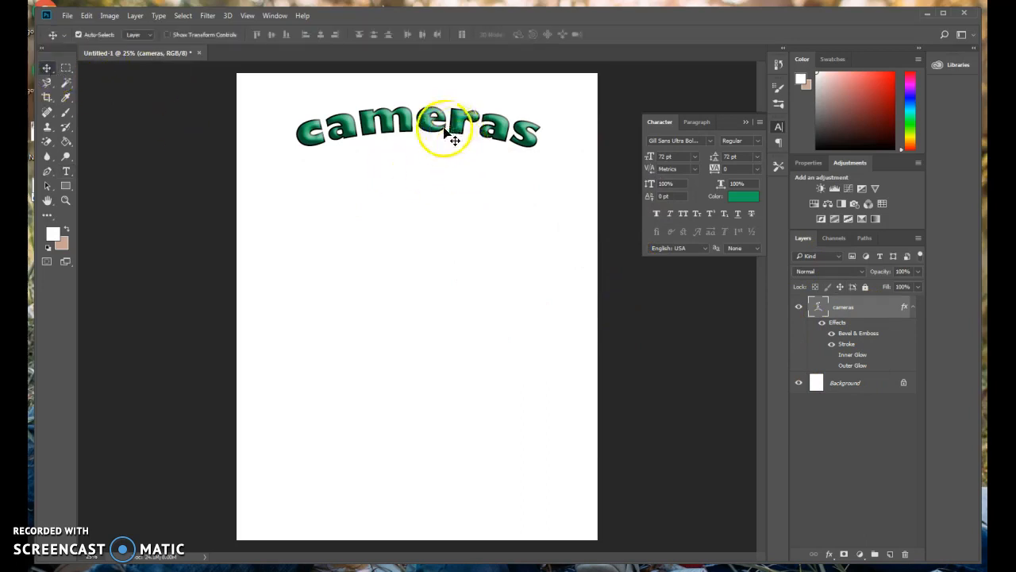
# Step: Move the warped word straight down to the middle of the page
pyautogui.moveTo(439, 153); pyautogui.dragTo(439, 317)
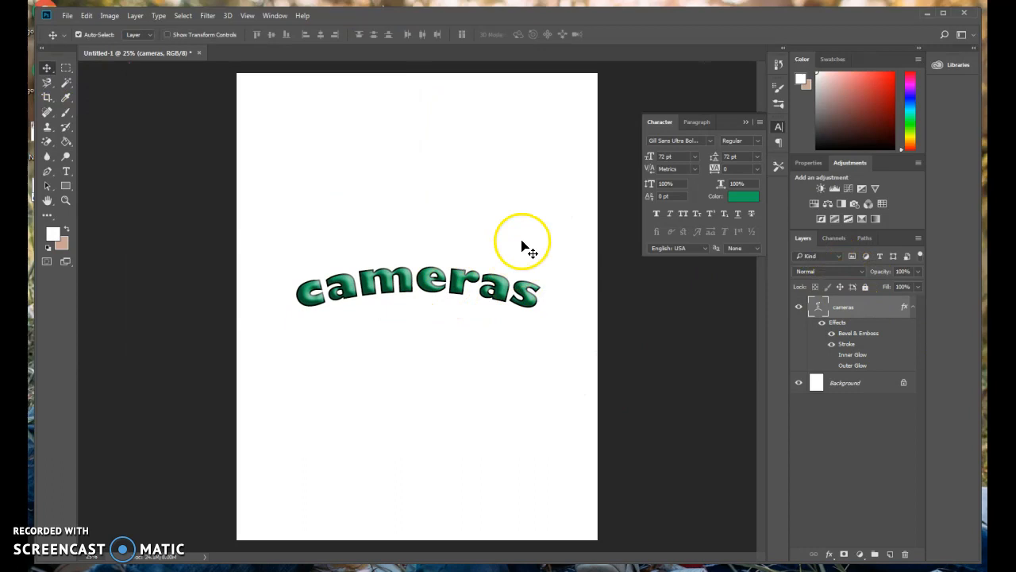